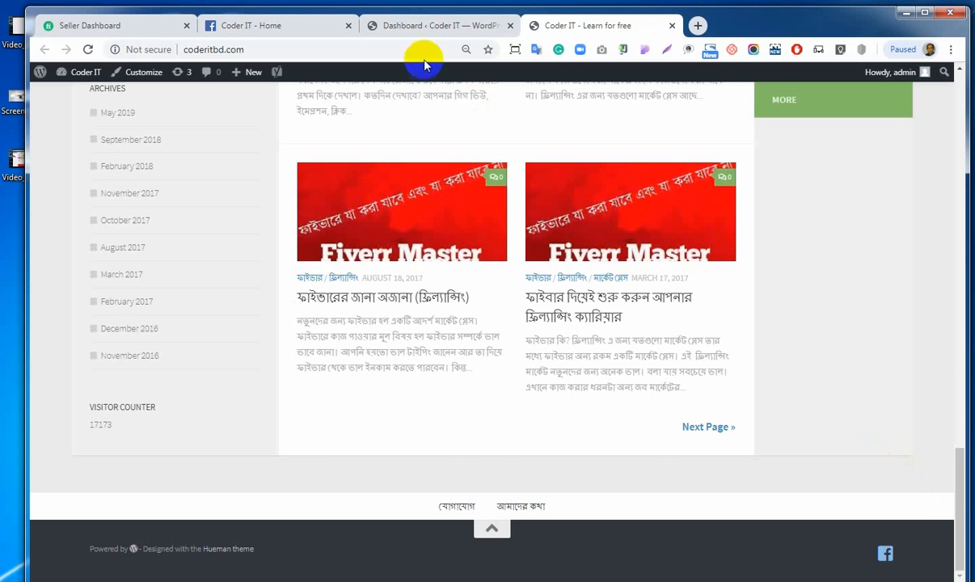
- Switch to the Coder IT Facebook page and open its messaging settings
click(284, 29)
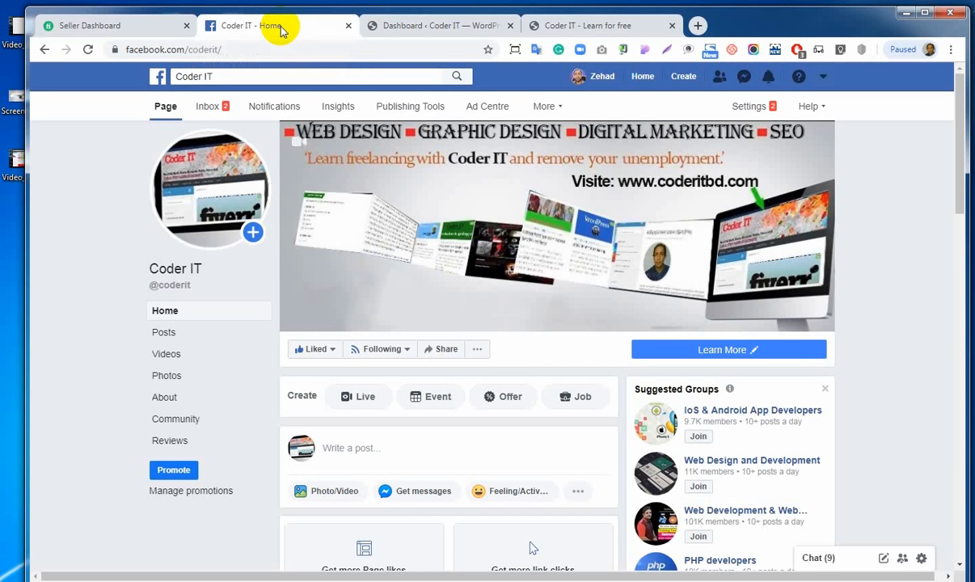
click(577, 31)
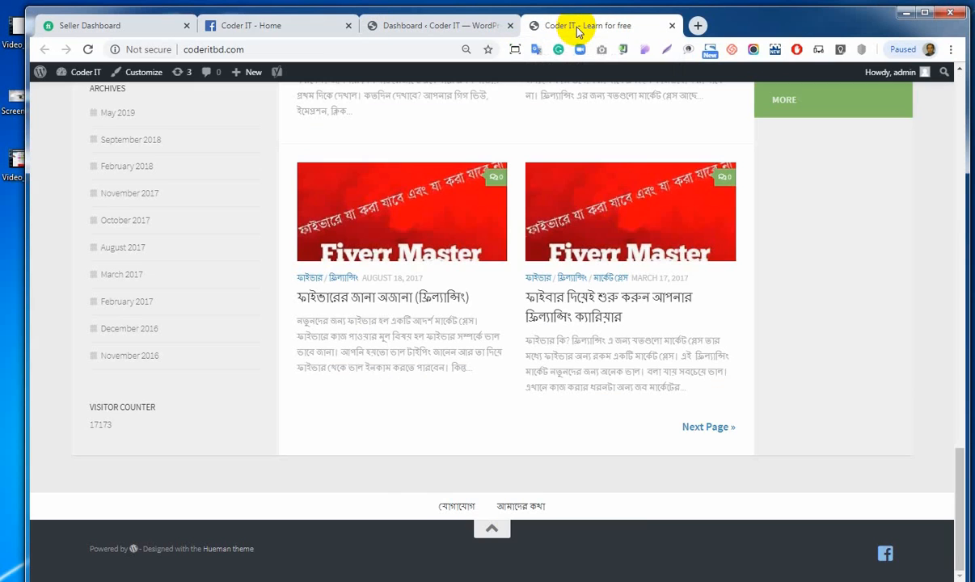
click(295, 30)
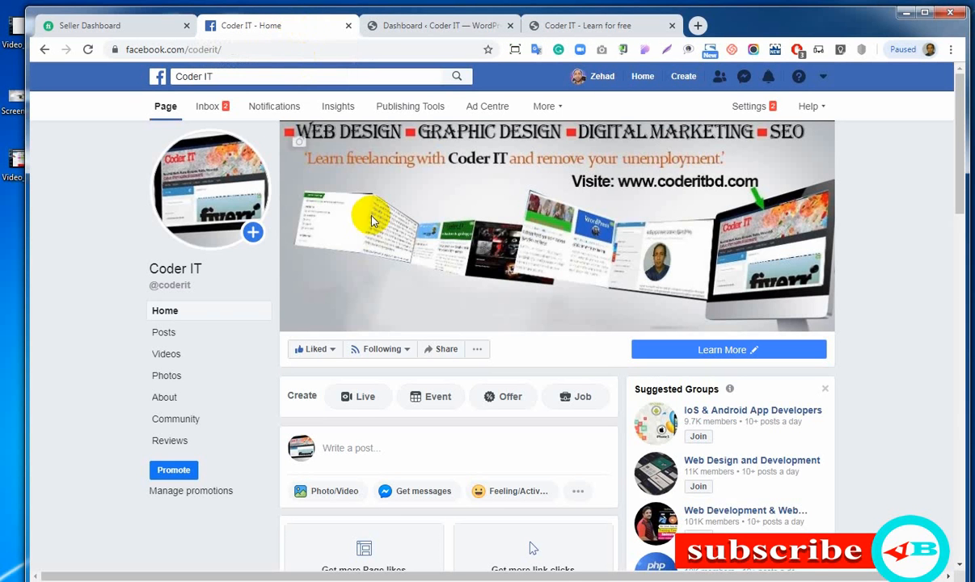
click(749, 107)
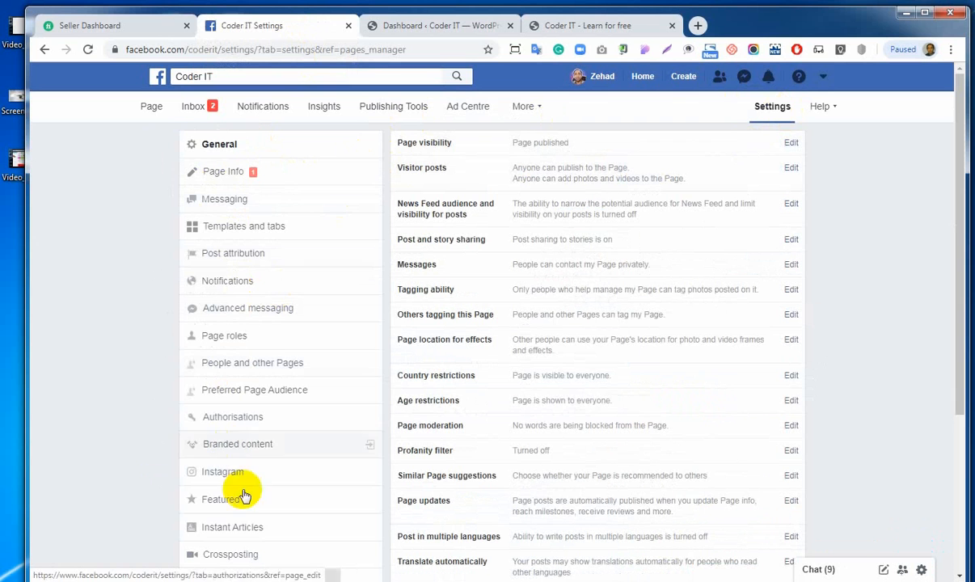
click(233, 201)
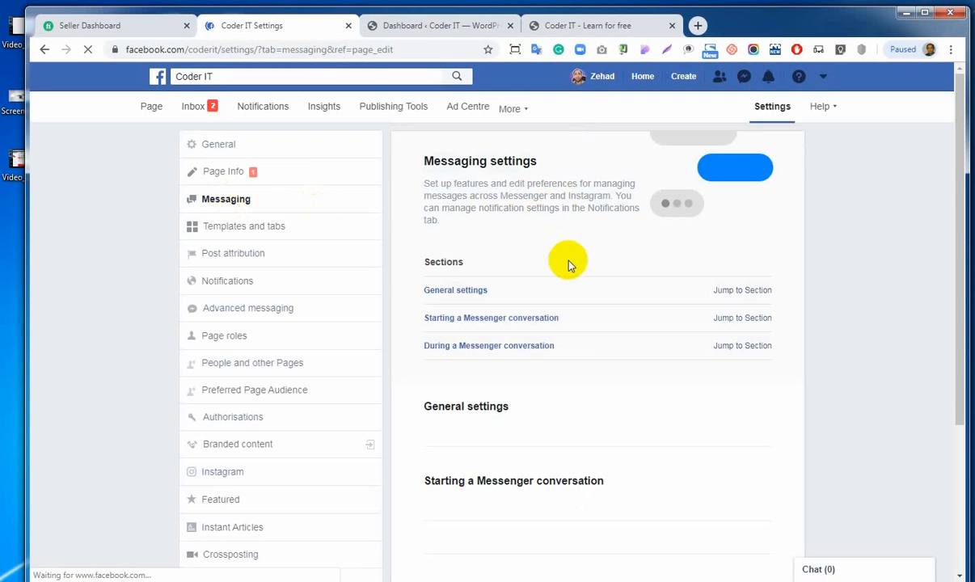
- Start the customer chat setup for adding Messenger to the website and proceed to its language and greeting options
scroll(570, 322, down, 5)
scroll(590, 341, up, 2)
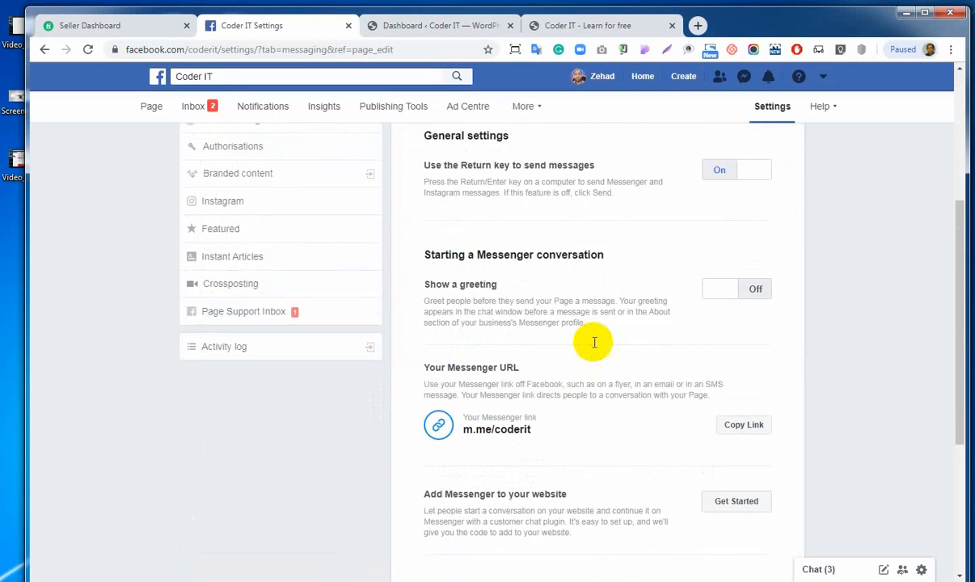
scroll(591, 341, down, 2)
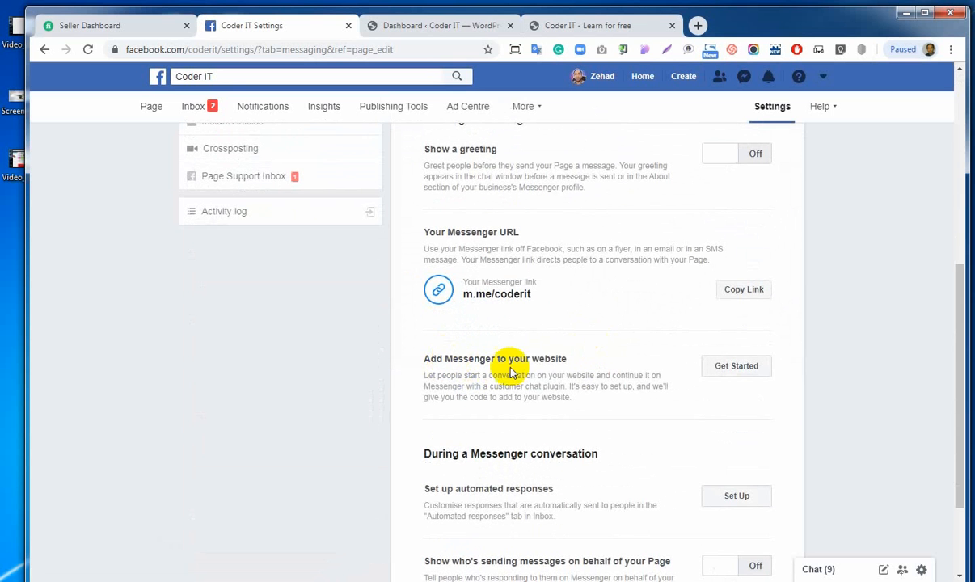
click(739, 368)
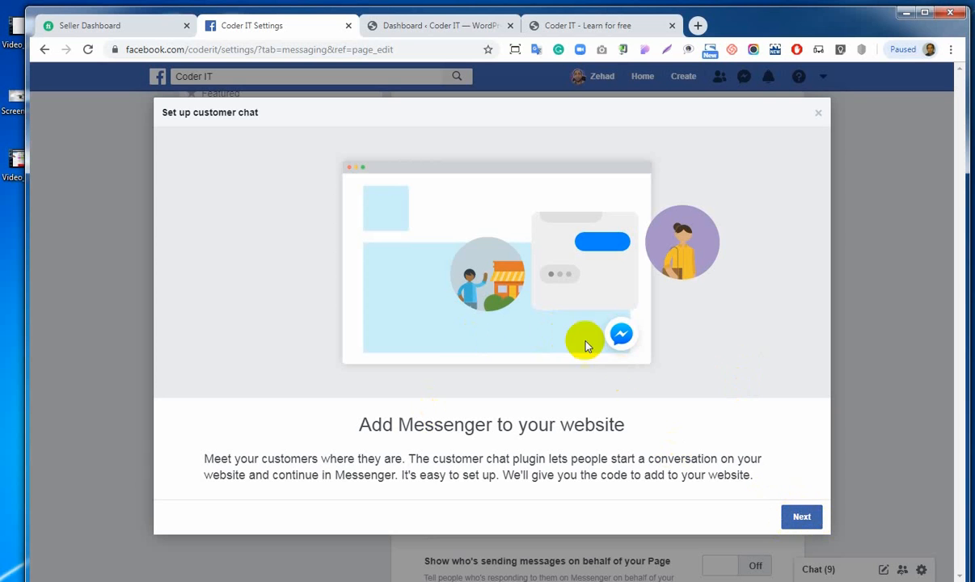
click(804, 517)
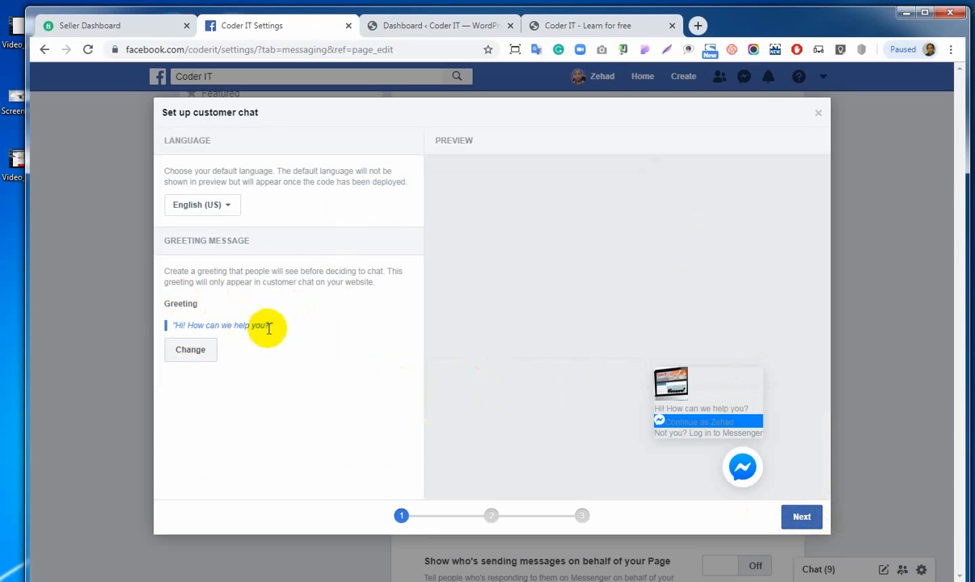
- Change the customer chat greeting to "Hello, I am" plus the owner's first name and "How can I help you?", and save it
click(201, 348)
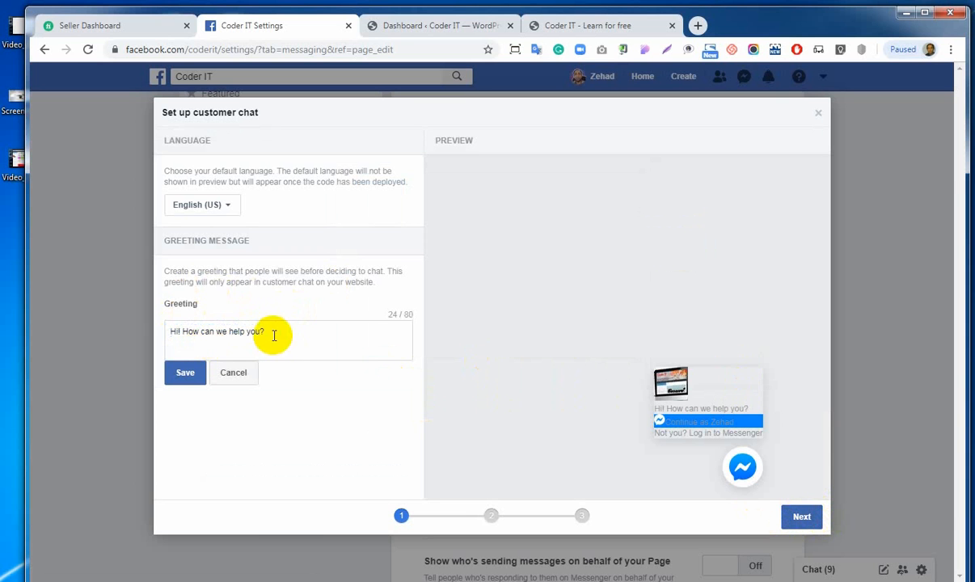
drag(270, 331, 127, 345)
text(Hello)
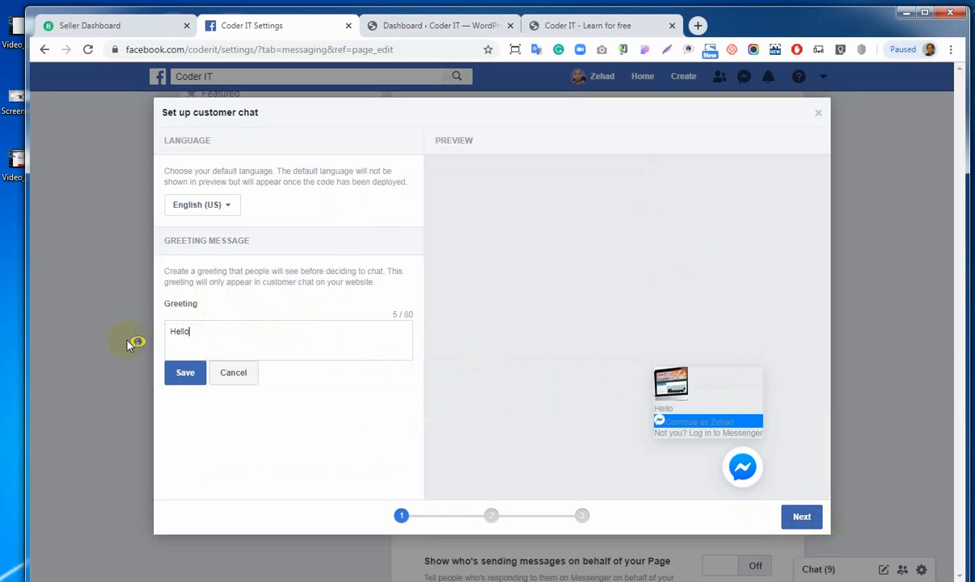
text(, I am Zehad. How can I )
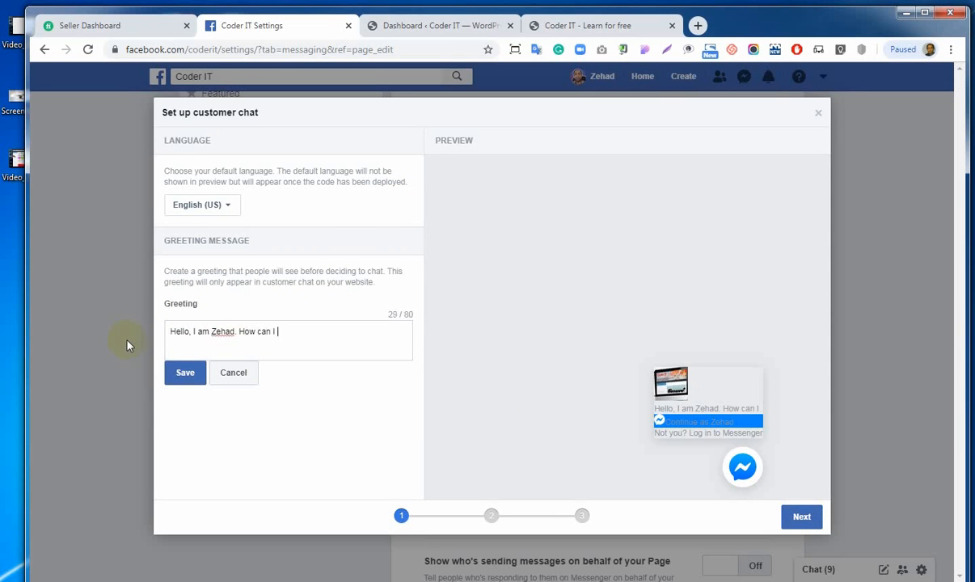
text(help)
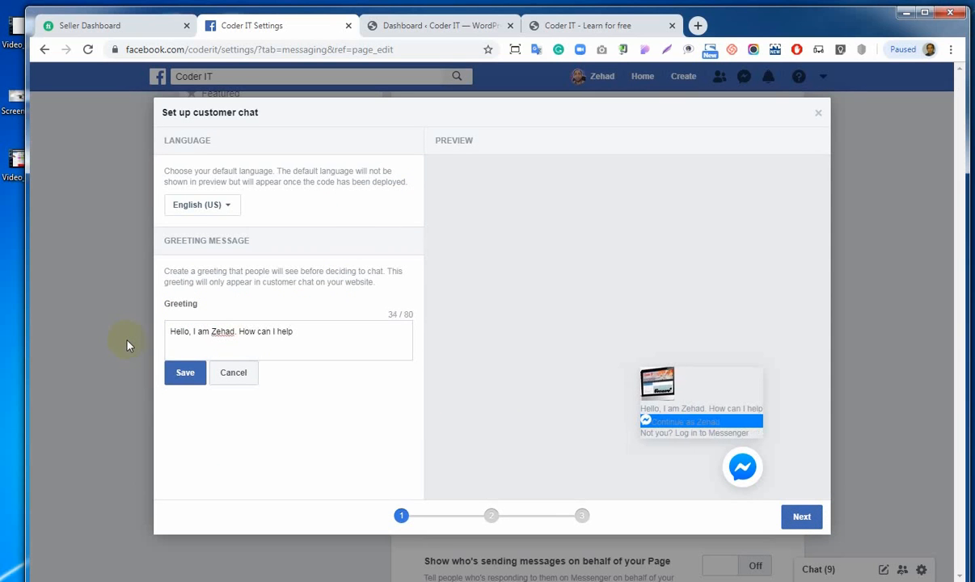
text( you?)
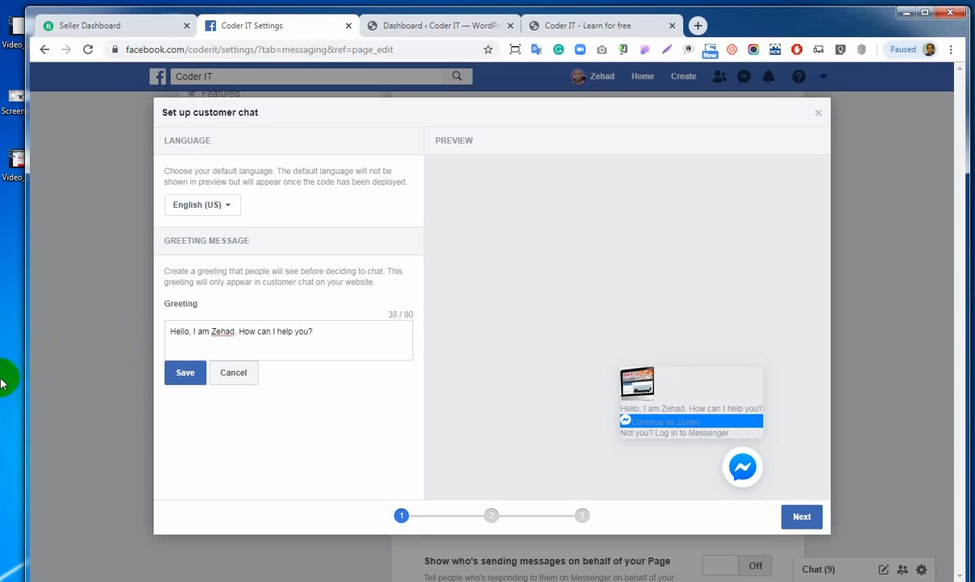
click(187, 373)
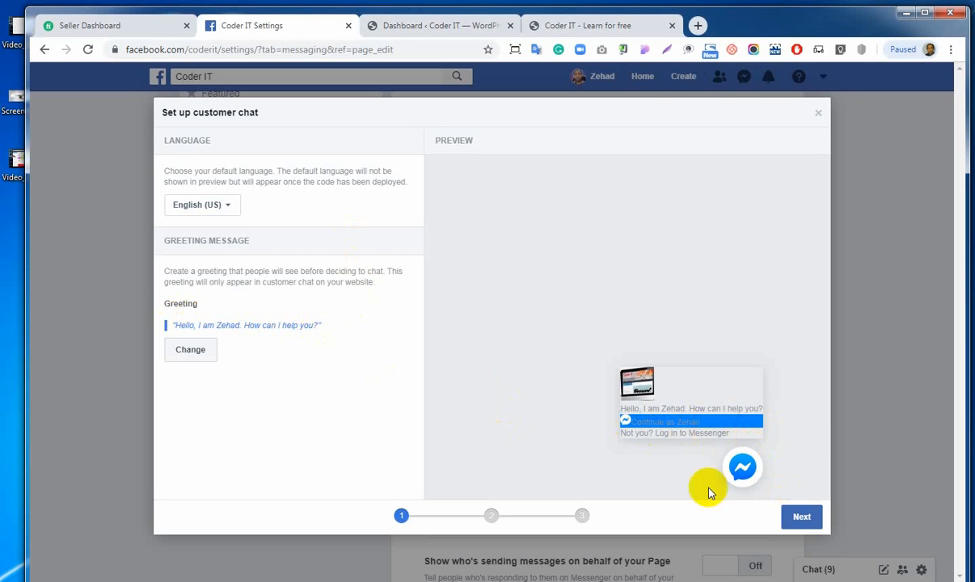
- Proceed to the chat appearance, try the pink and green custom colours, and set the colour to yellow #ffc300
click(803, 517)
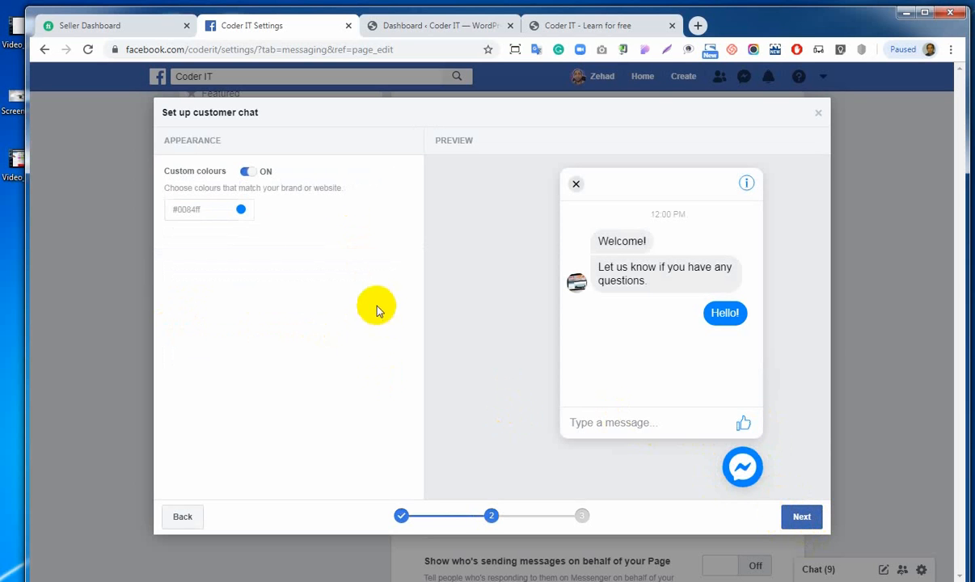
click(240, 210)
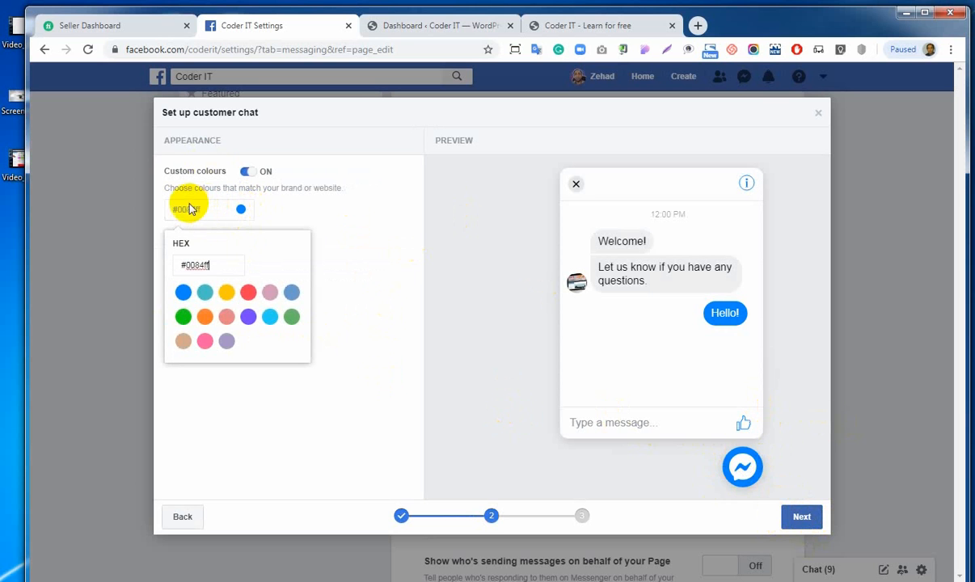
click(205, 343)
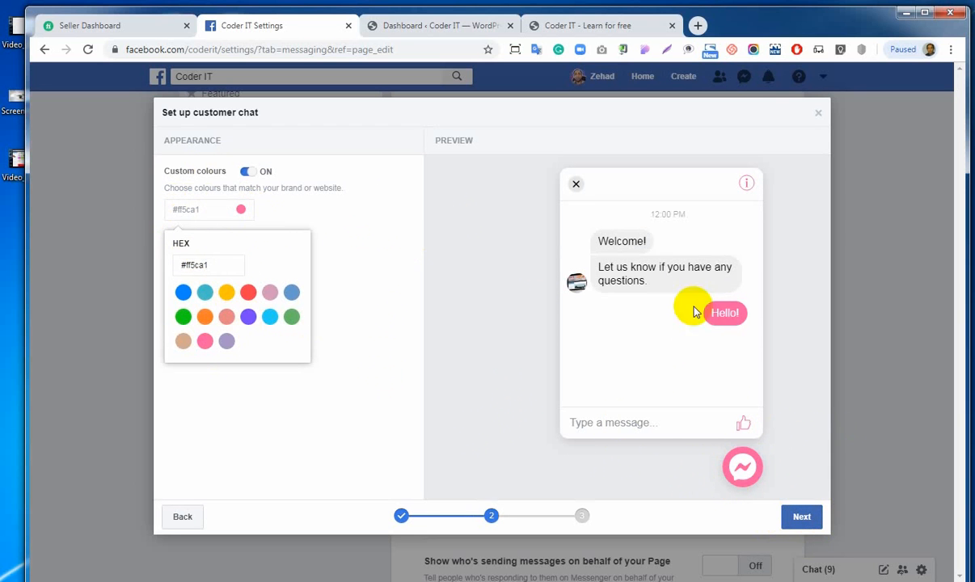
click(227, 294)
click(183, 316)
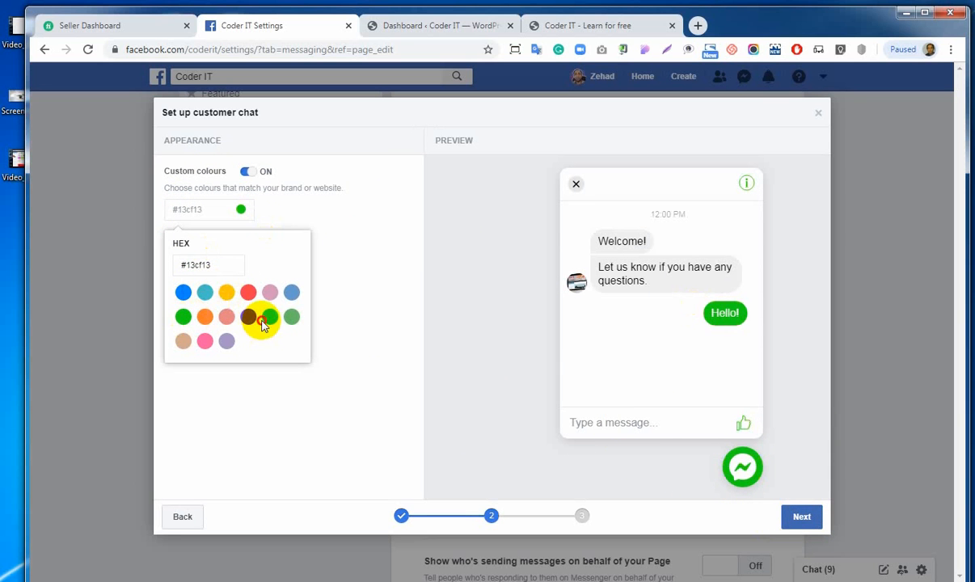
click(227, 294)
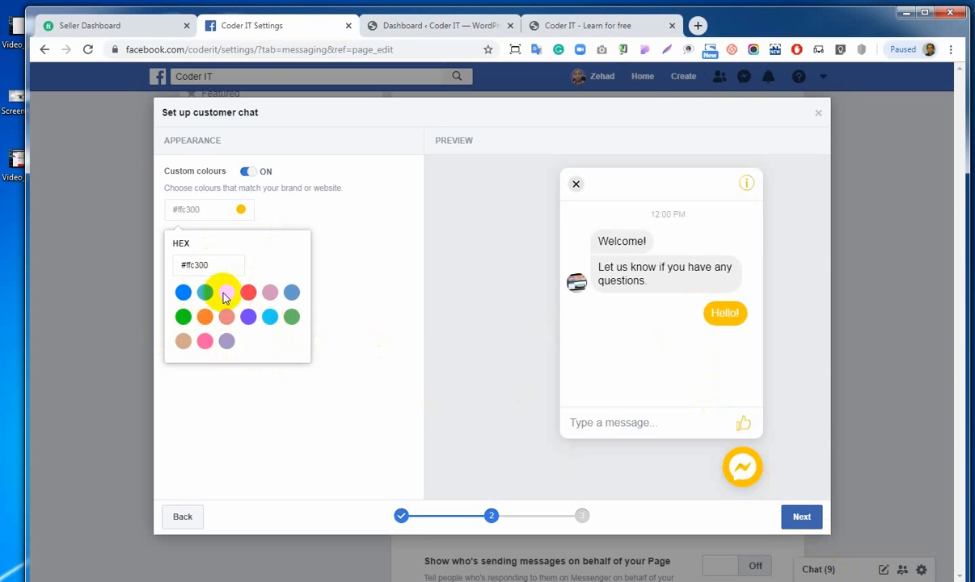
click(802, 517)
click(705, 441)
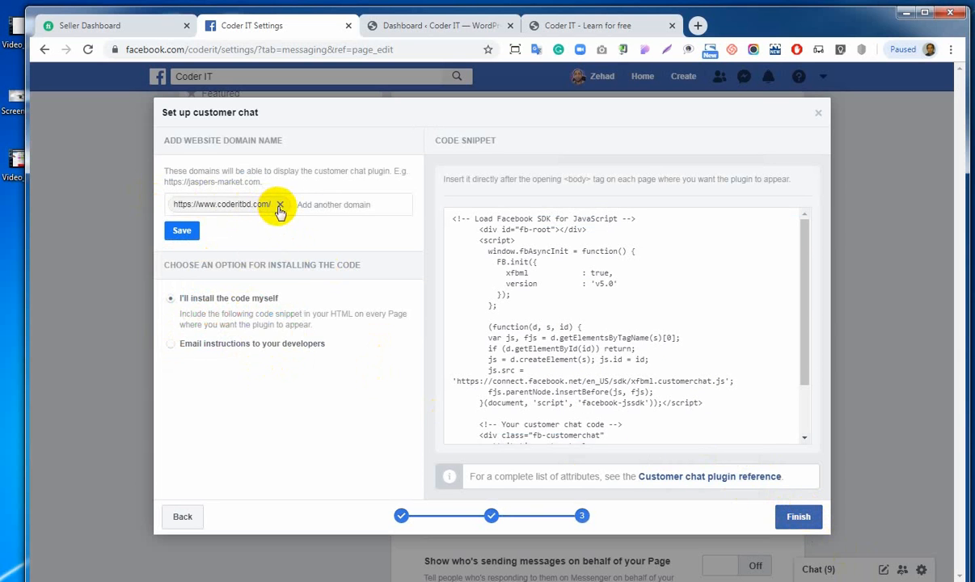
click(279, 206)
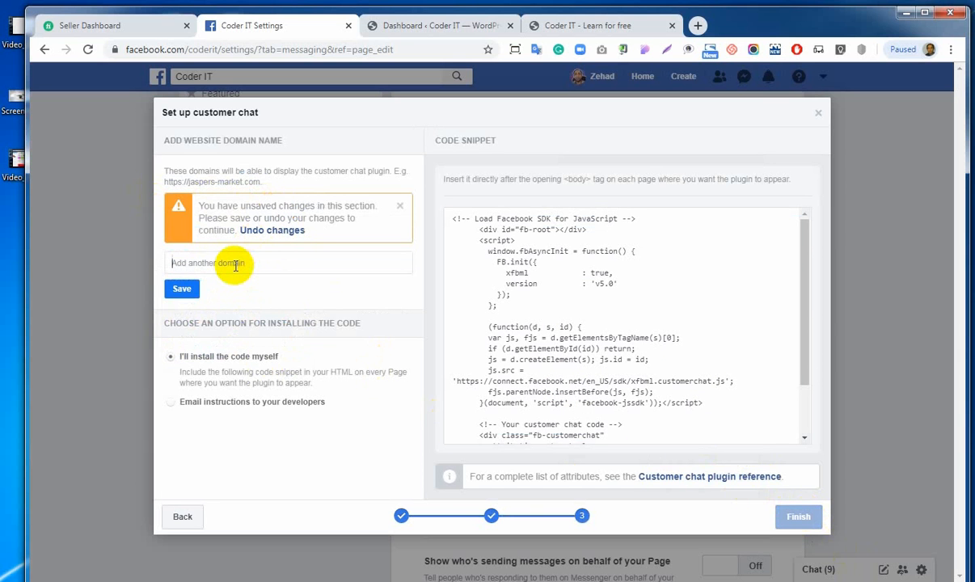
click(586, 24)
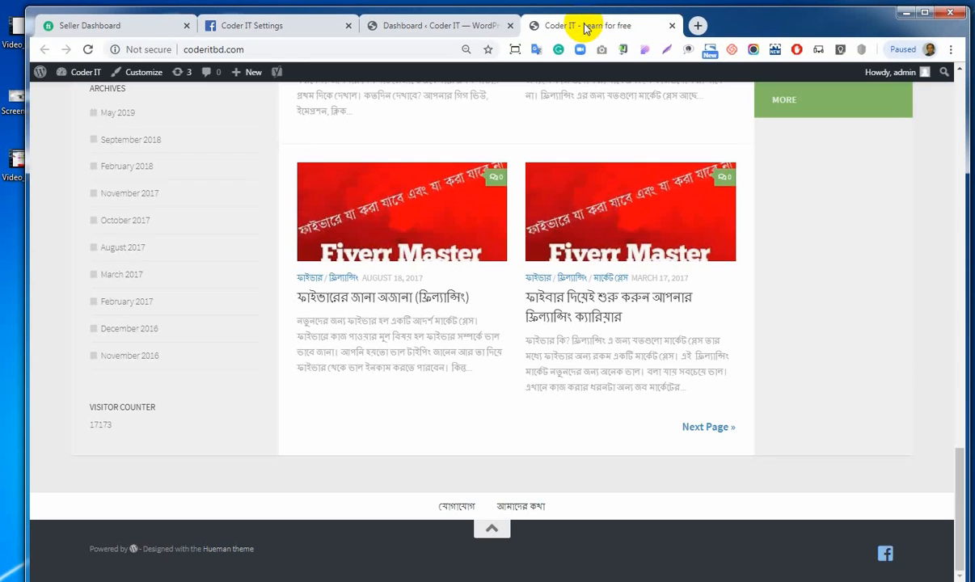
click(273, 50)
key(ctrl+c)
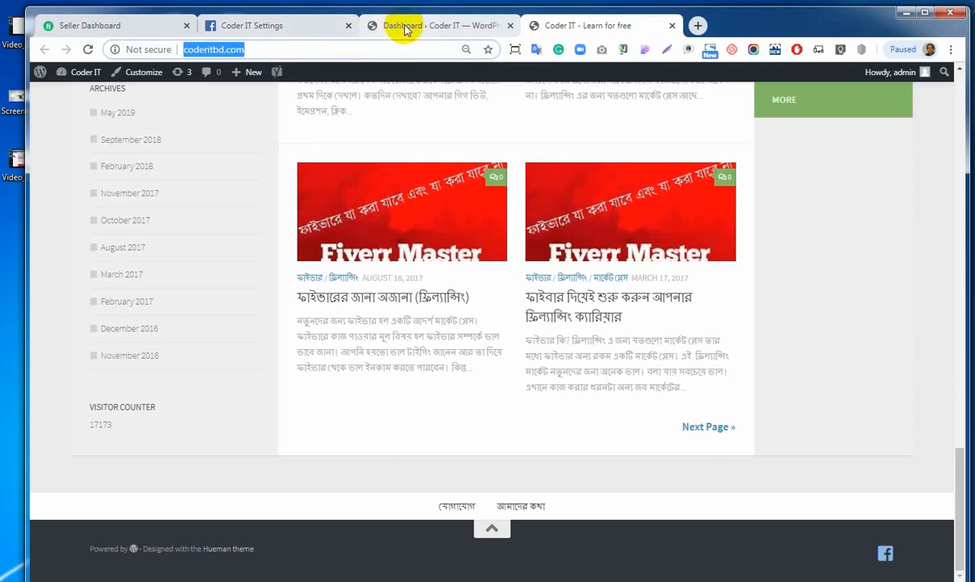
click(297, 27)
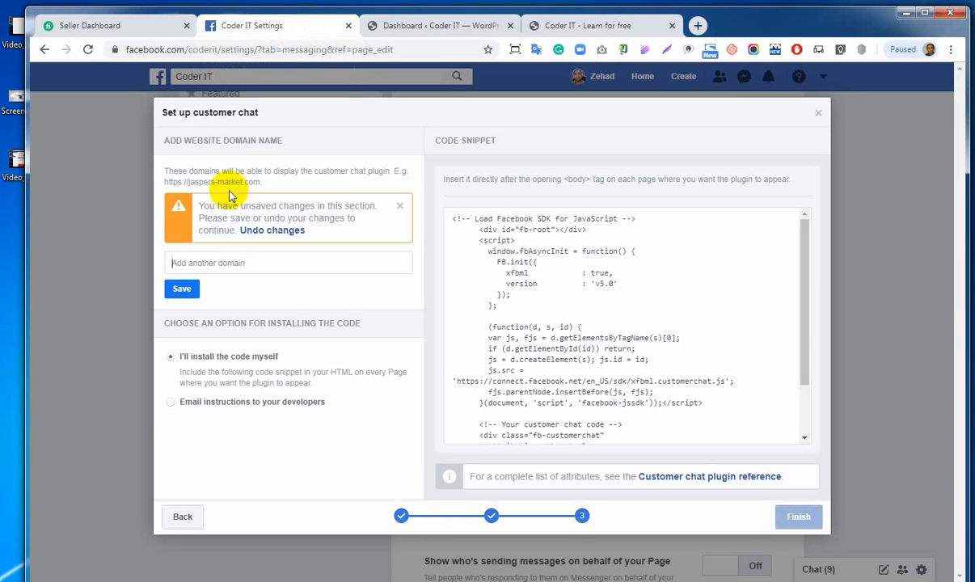
click(216, 258)
key(ctrl+v)
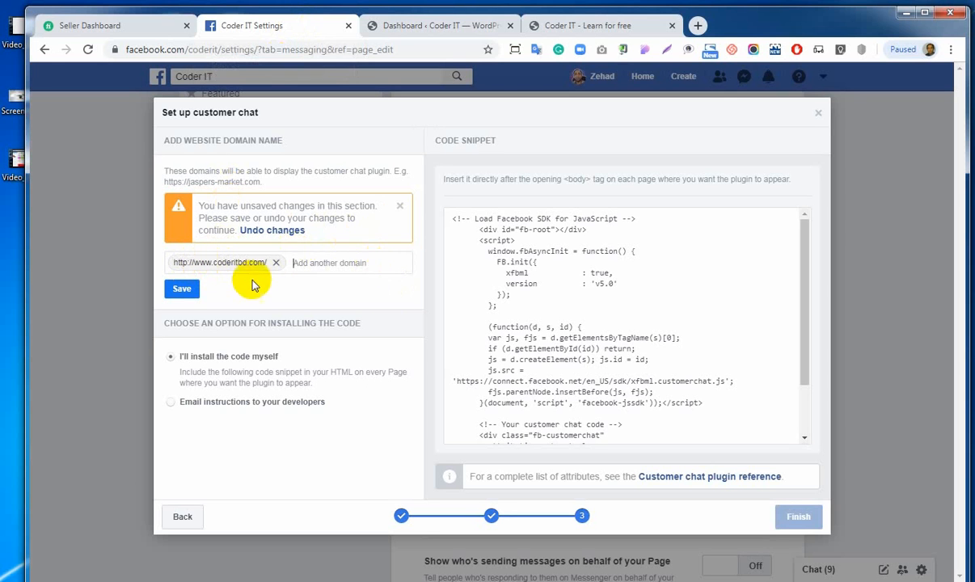
click(191, 291)
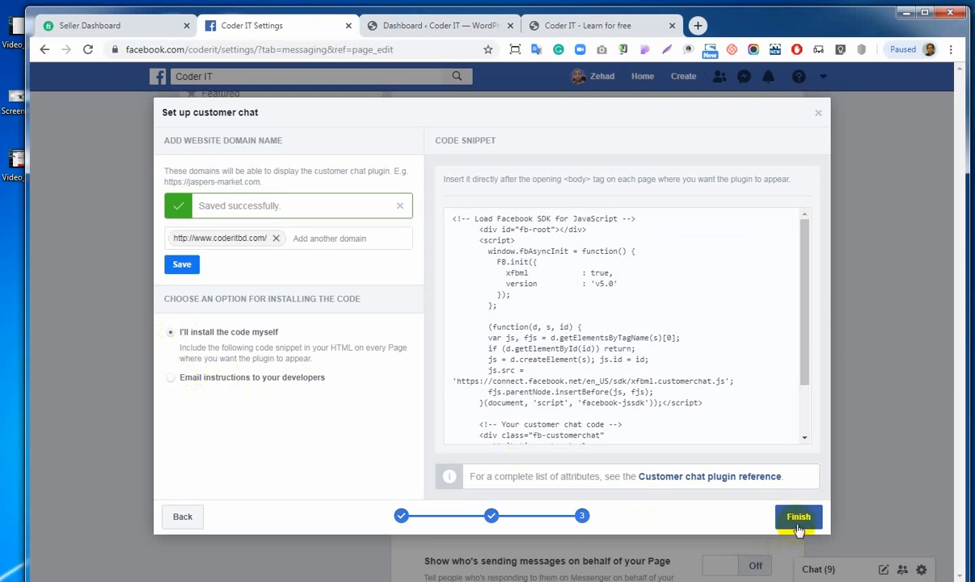
- Copy the customer chat code snippet to the clipboard and switch to the WordPress dashboard
mouse_move(582, 299)
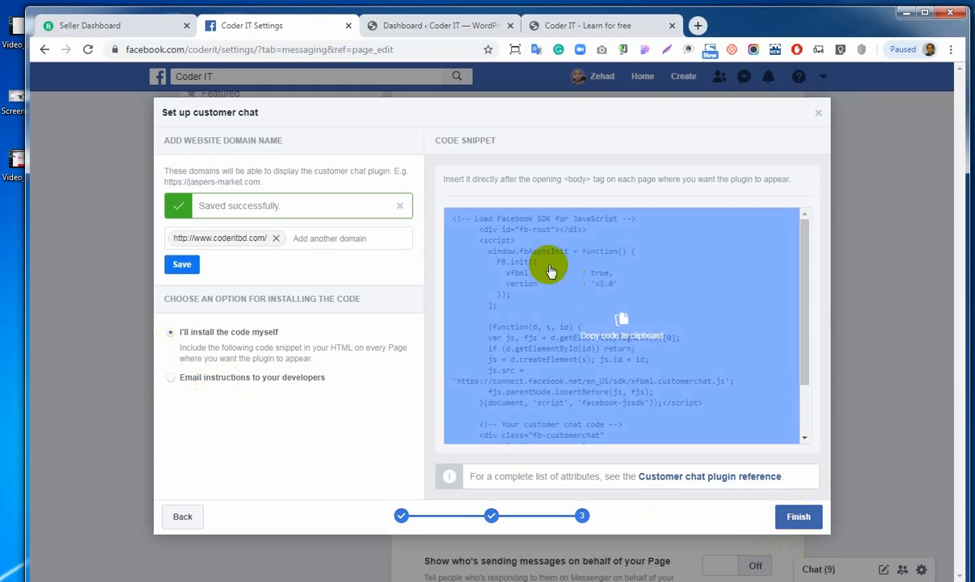
click(550, 284)
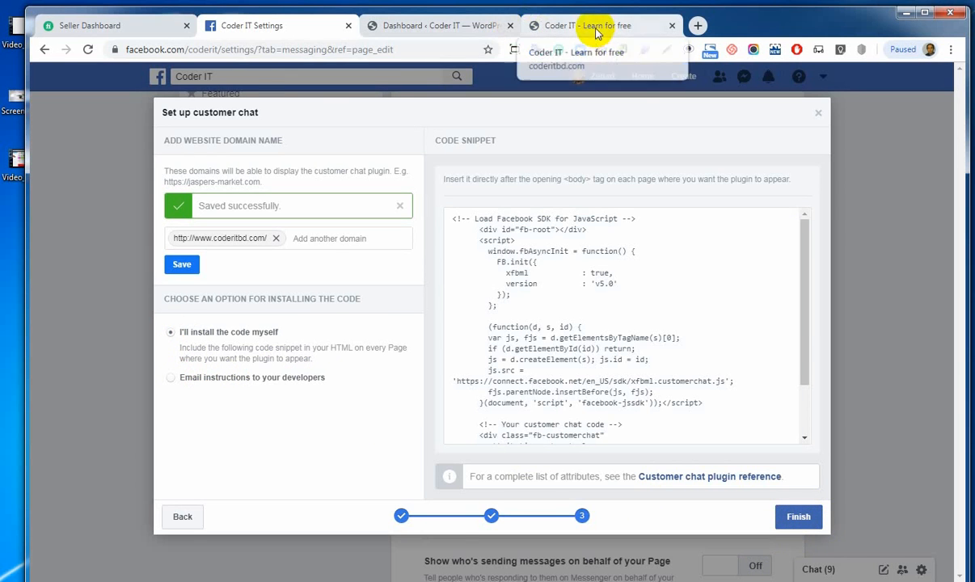
click(596, 31)
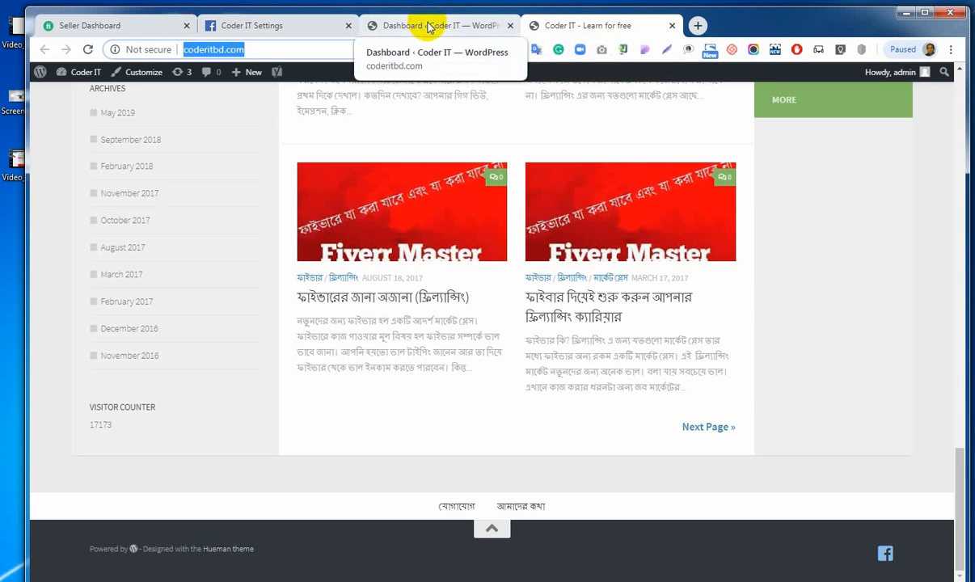
click(430, 27)
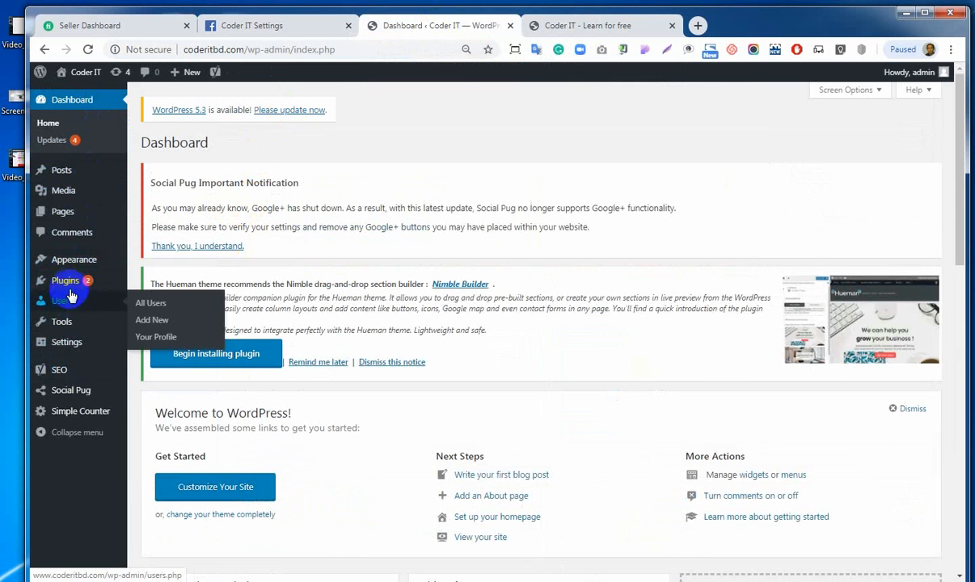
- Open the Hueman theme's Theme Footer file (footer.php) in the WordPress theme editor
mouse_move(71, 287)
mouse_move(71, 265)
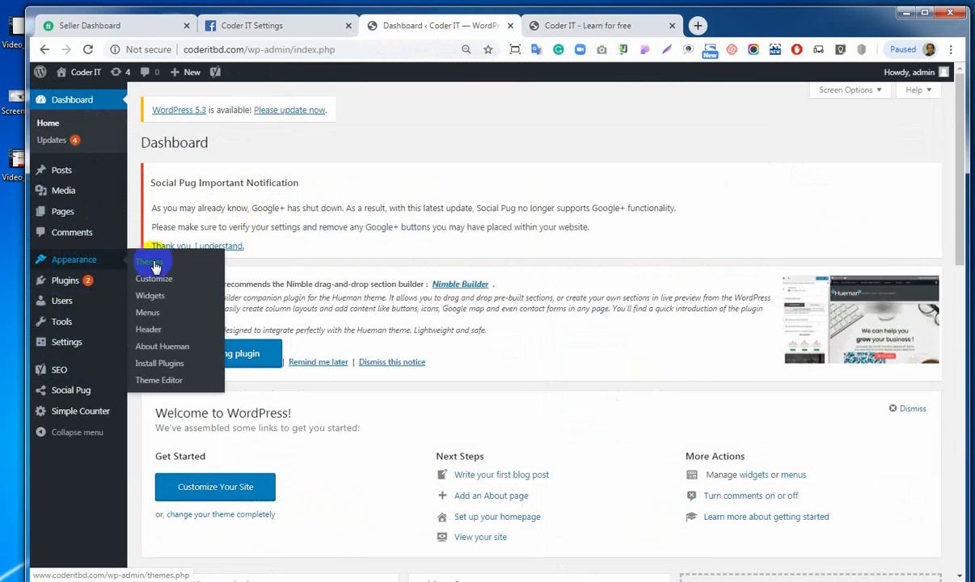
click(155, 383)
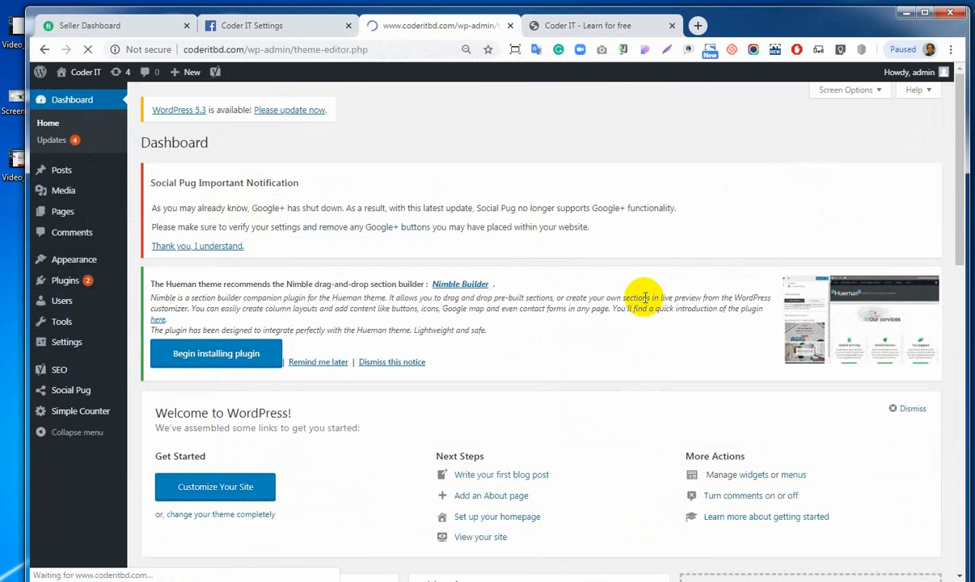
scroll(814, 344, down, 10)
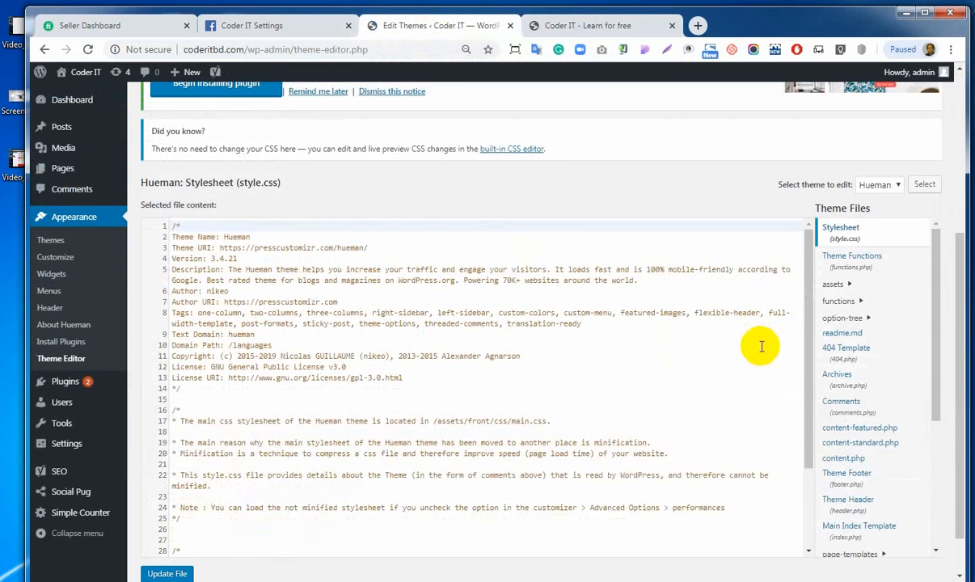
scroll(899, 374, down, 3)
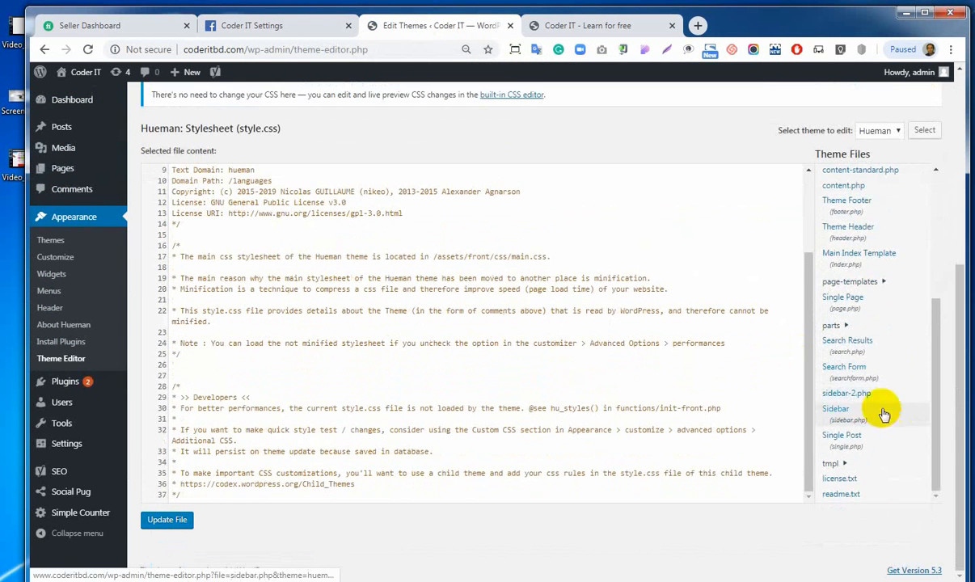
scroll(881, 406, up, 2)
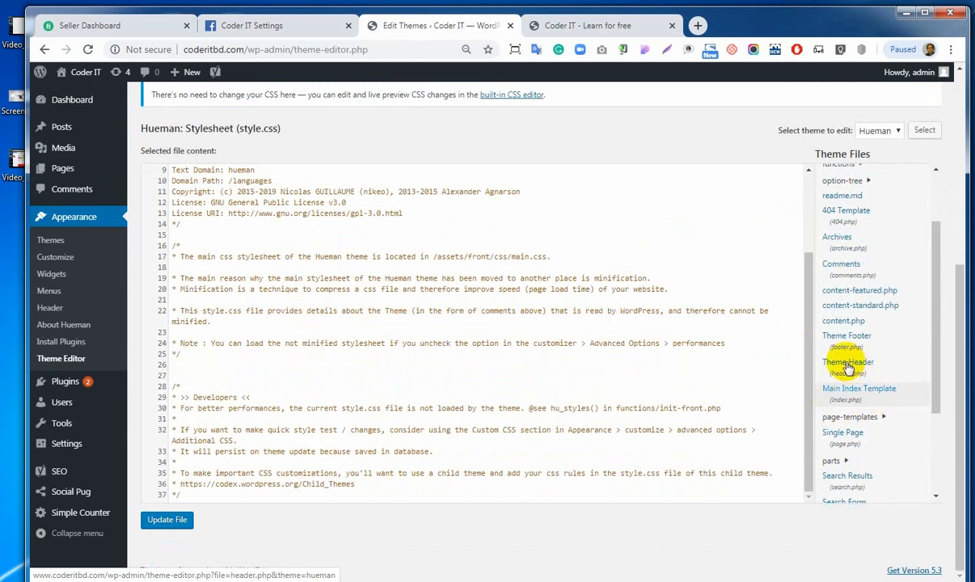
click(861, 339)
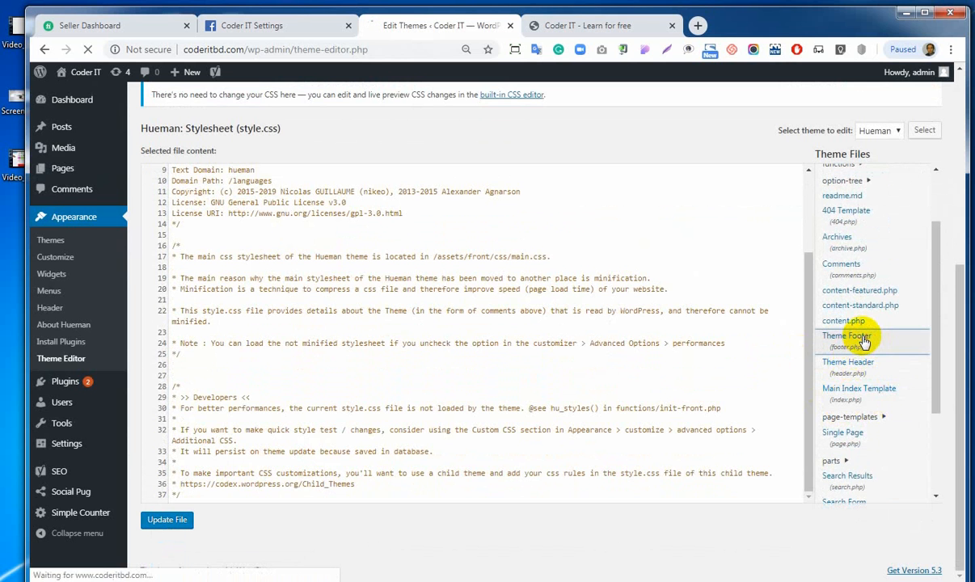
- Review the Facebook snippet's placement instructions and the bottom of the live website, and return to the theme editor
click(307, 30)
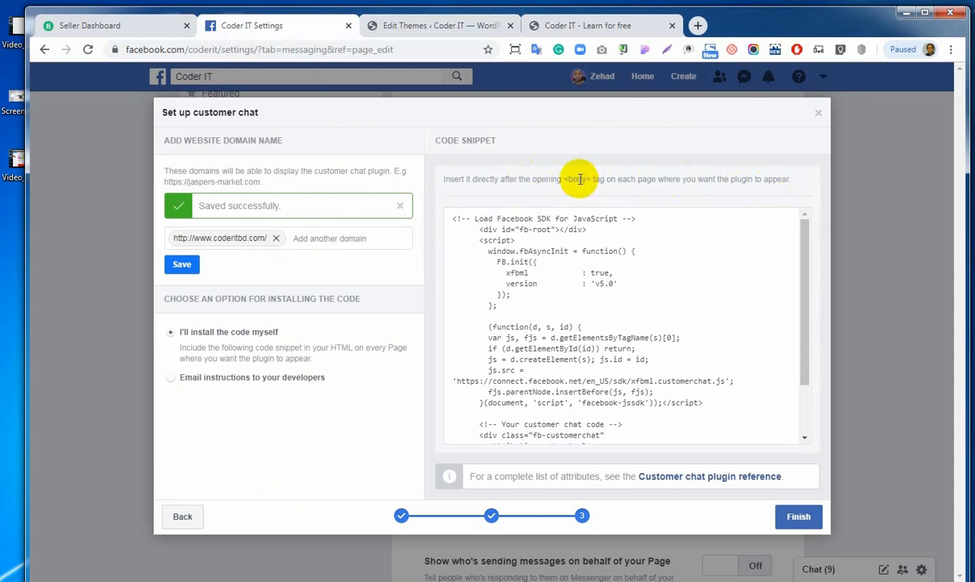
click(584, 24)
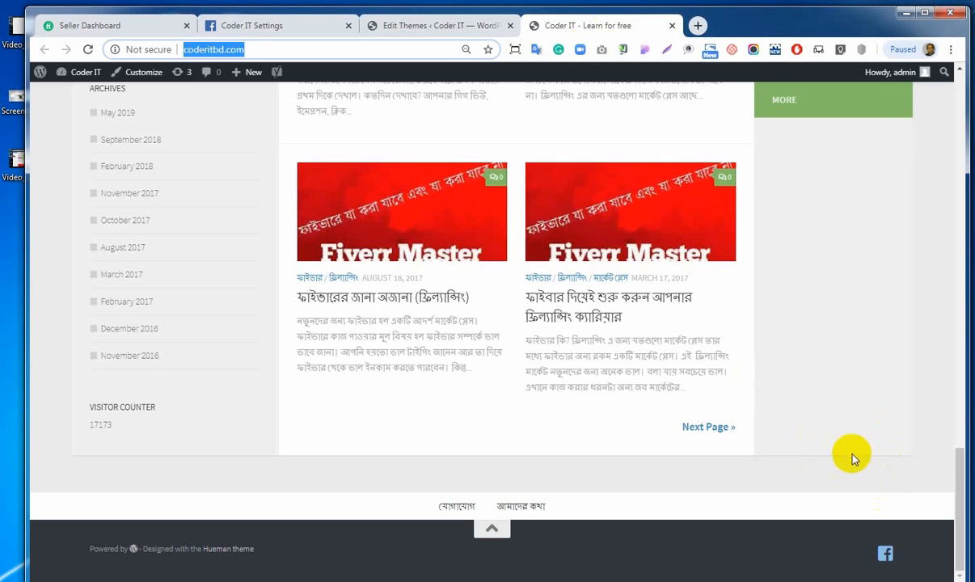
click(434, 26)
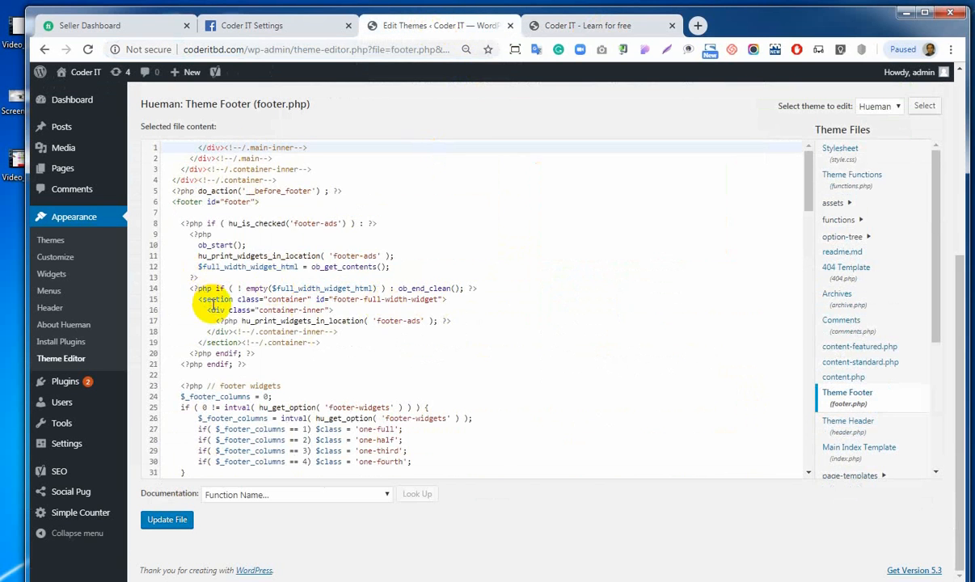
- Try inserting the copied customer chat code on a new line directly before the closing body tag in footer.php
scroll(212, 303, down, 15)
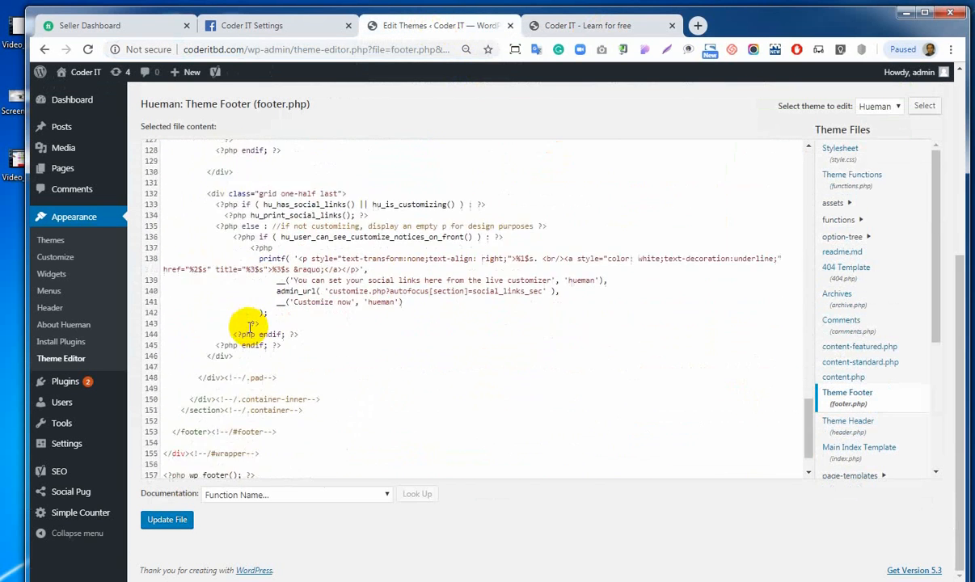
scroll(275, 332, down, 4)
scroll(254, 319, up, 5)
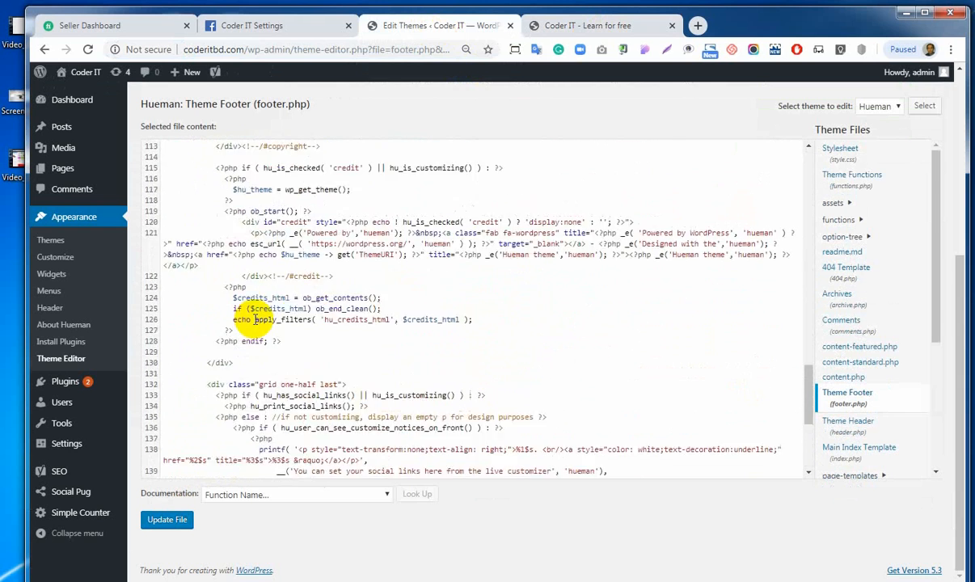
scroll(255, 320, up, 6)
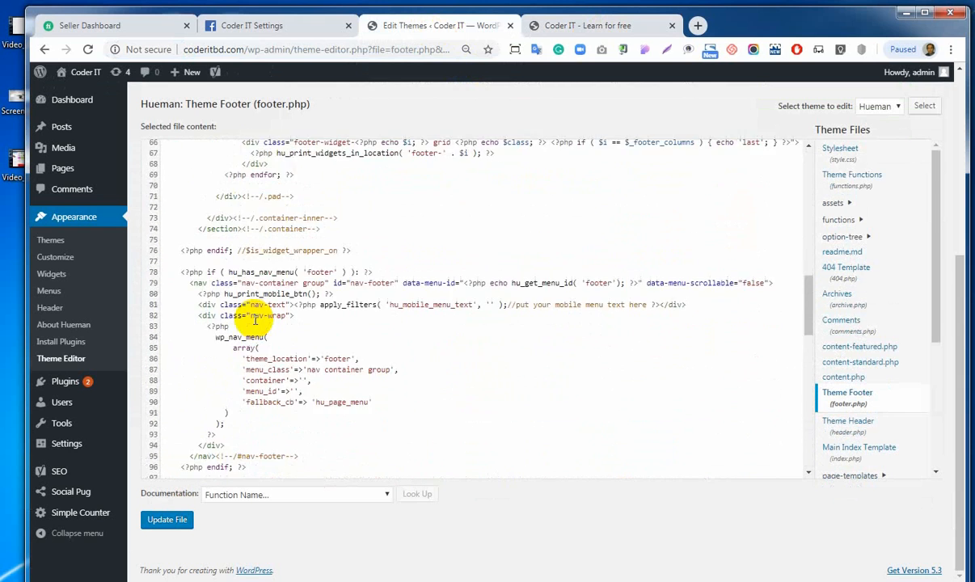
scroll(254, 320, up, 2)
scroll(255, 319, down, 10)
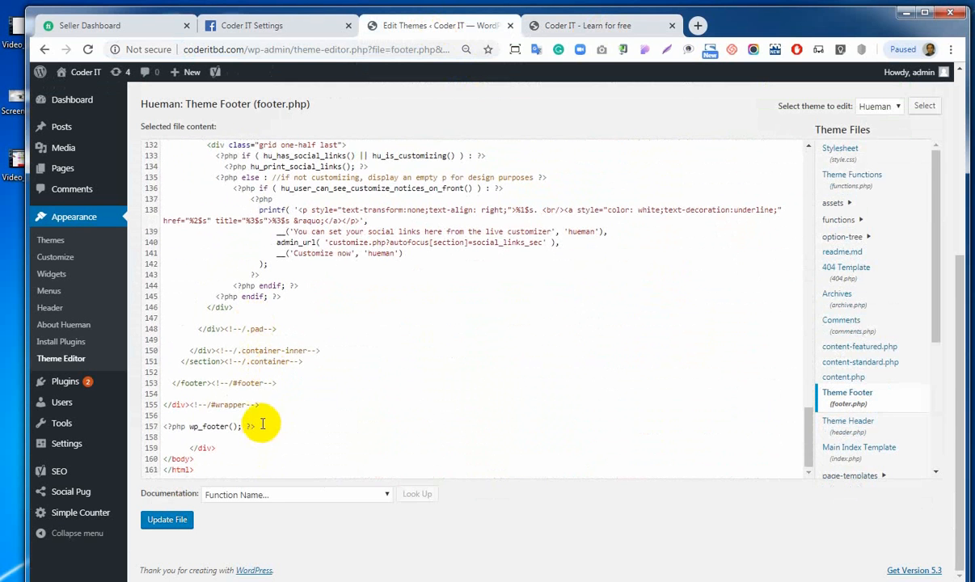
click(171, 457)
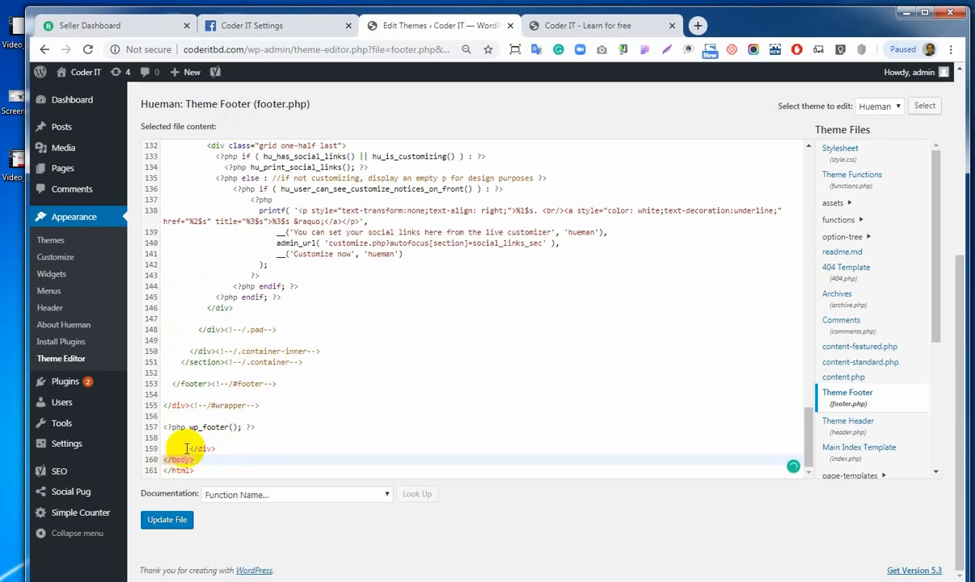
click(230, 450)
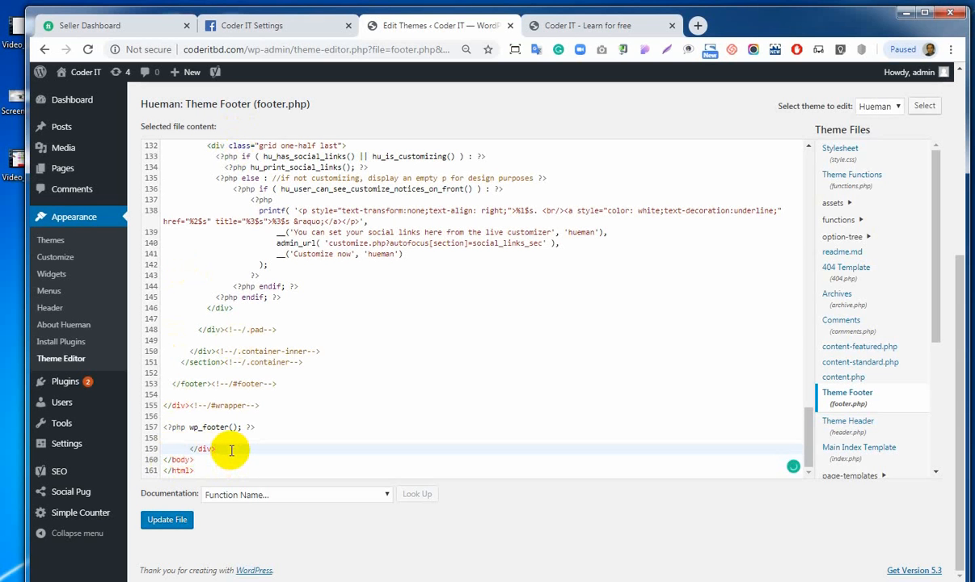
key(Return)
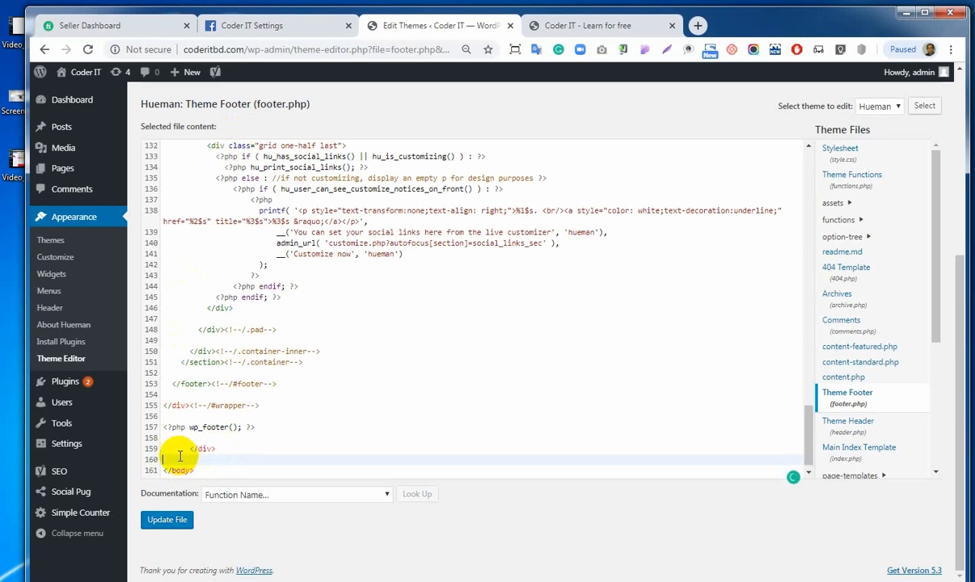
key(ctrl+v)
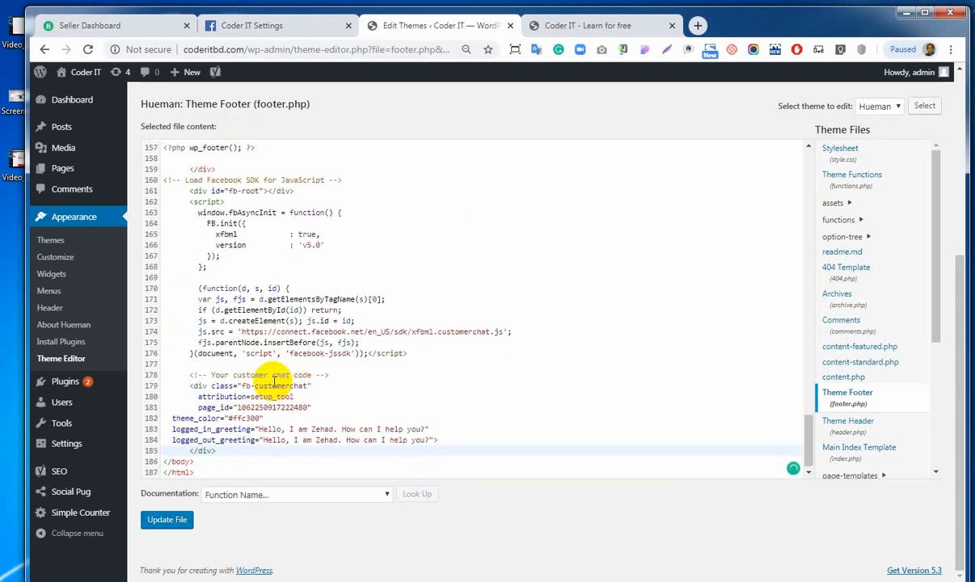
click(170, 521)
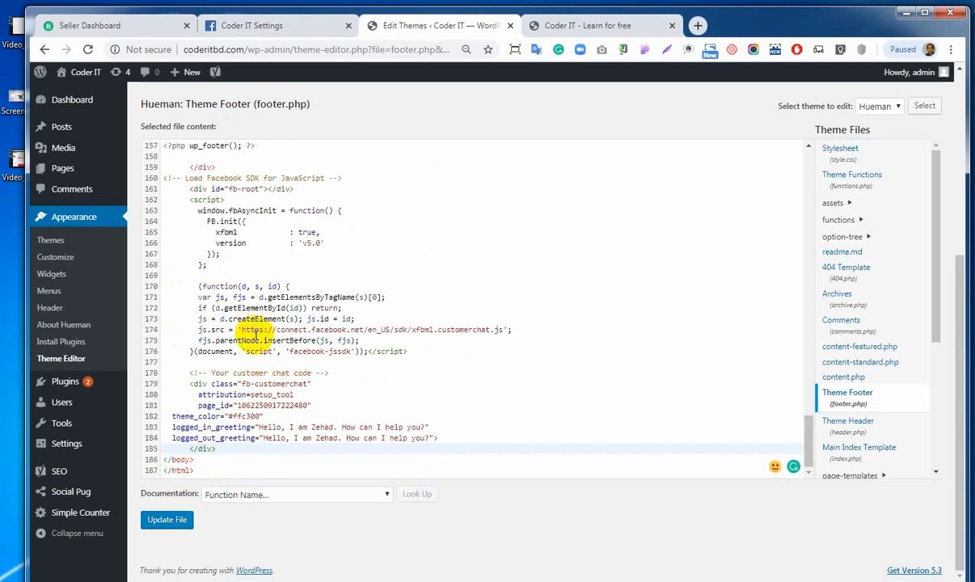
- Remove the entire pasted customer chat code from the end of footer.php
scroll(252, 332, up, 1)
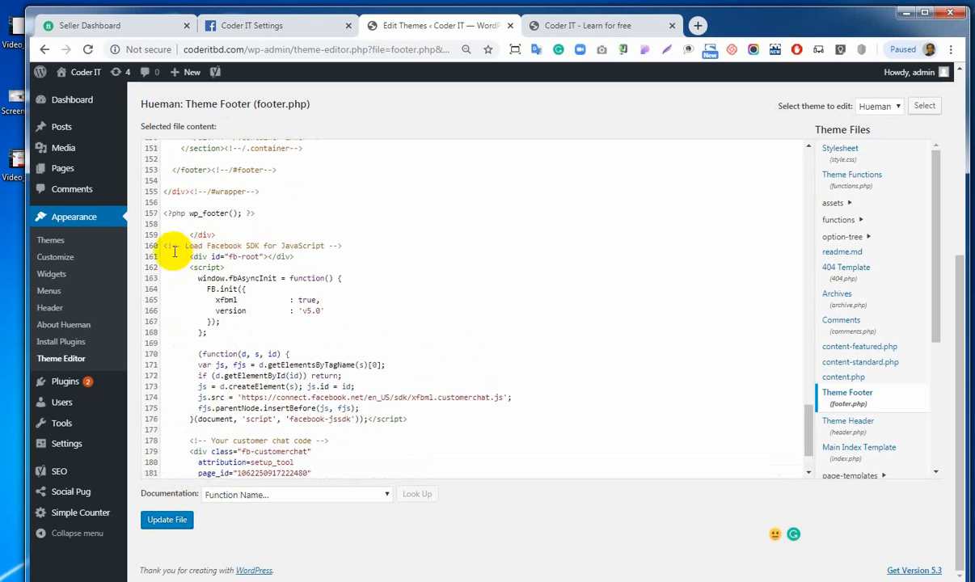
scroll(182, 234, up, 1)
scroll(174, 246, down, 1)
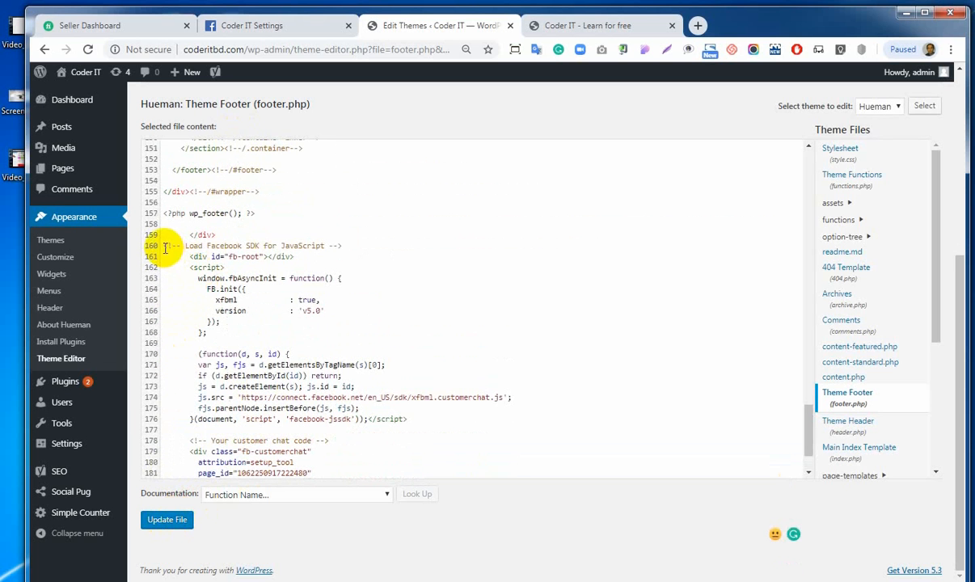
drag(165, 248, 198, 449)
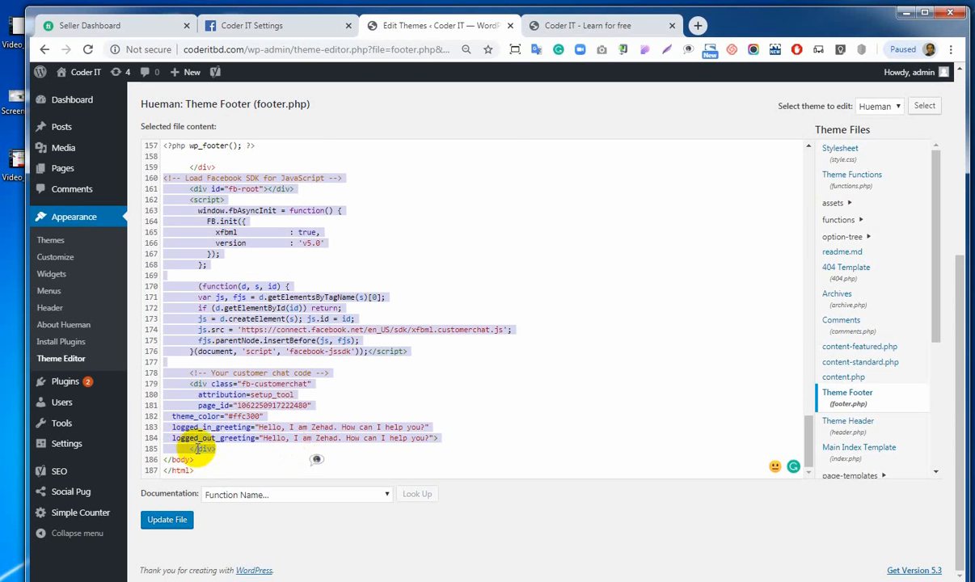
key(BackSpace)
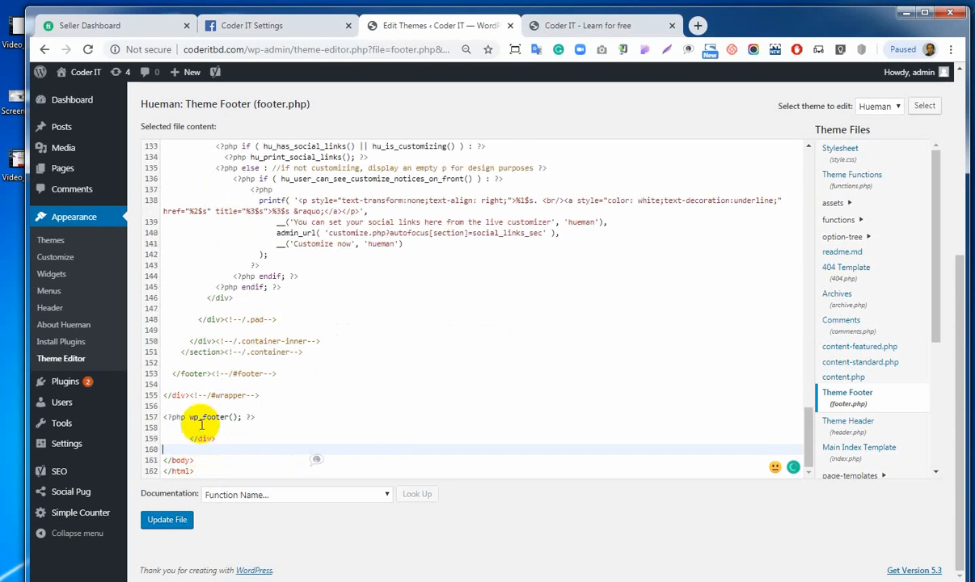
- Leave the theme editor without saving and search for new plugins with the keyword "Header and footer"
mouse_move(85, 384)
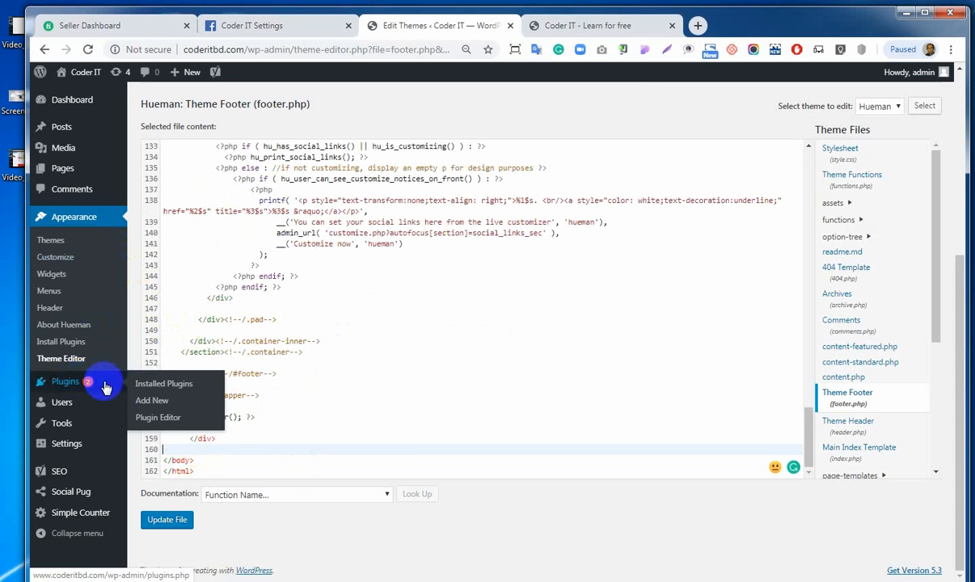
click(163, 404)
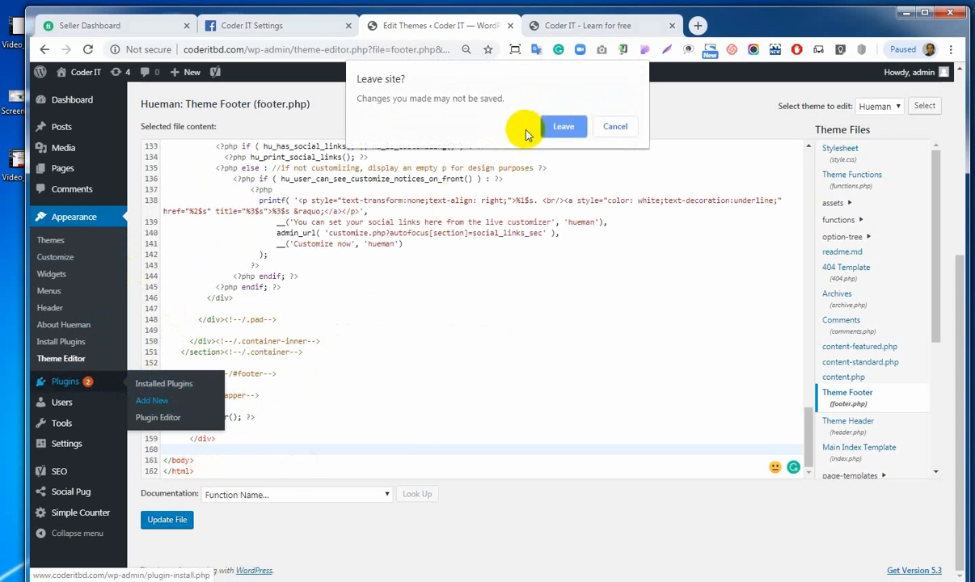
click(563, 128)
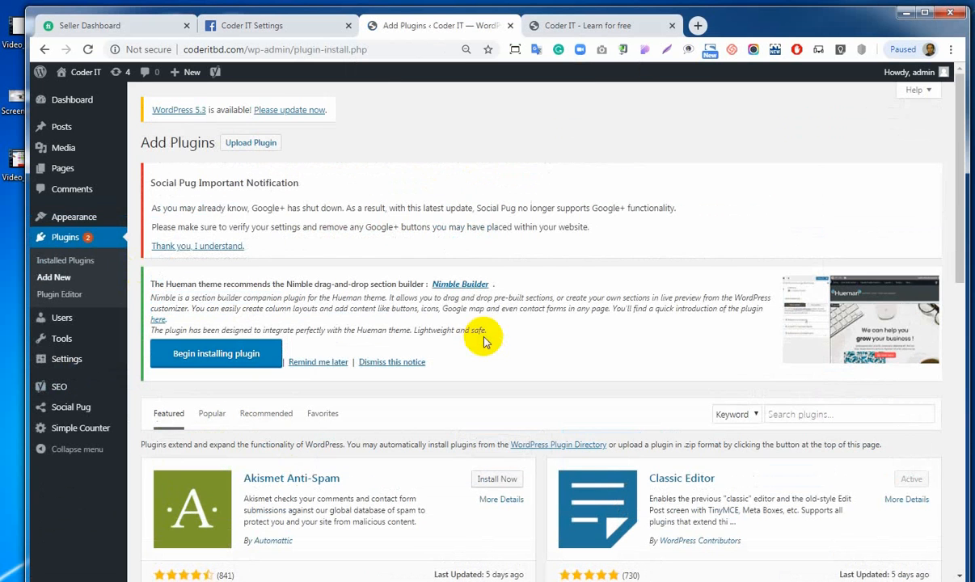
click(837, 412)
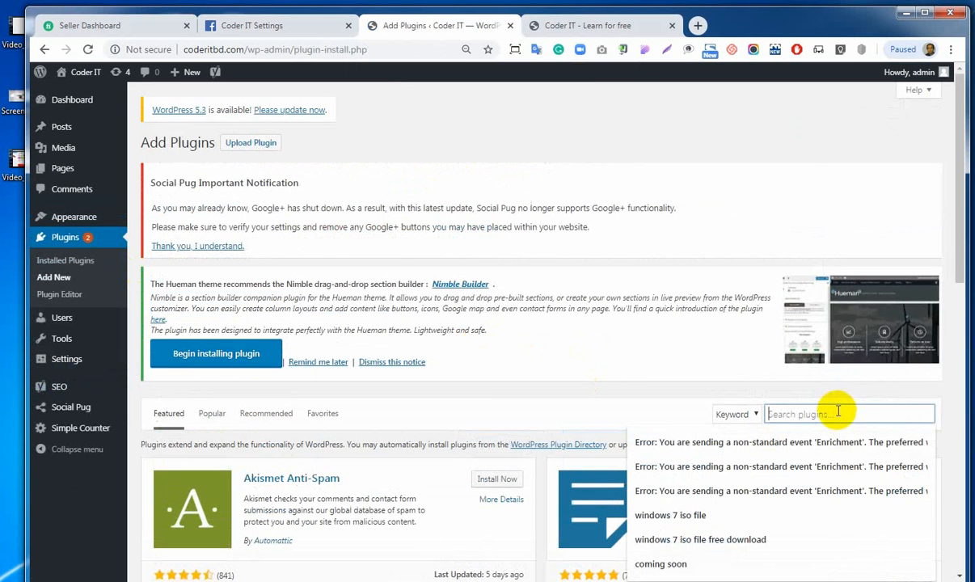
text(Hea)
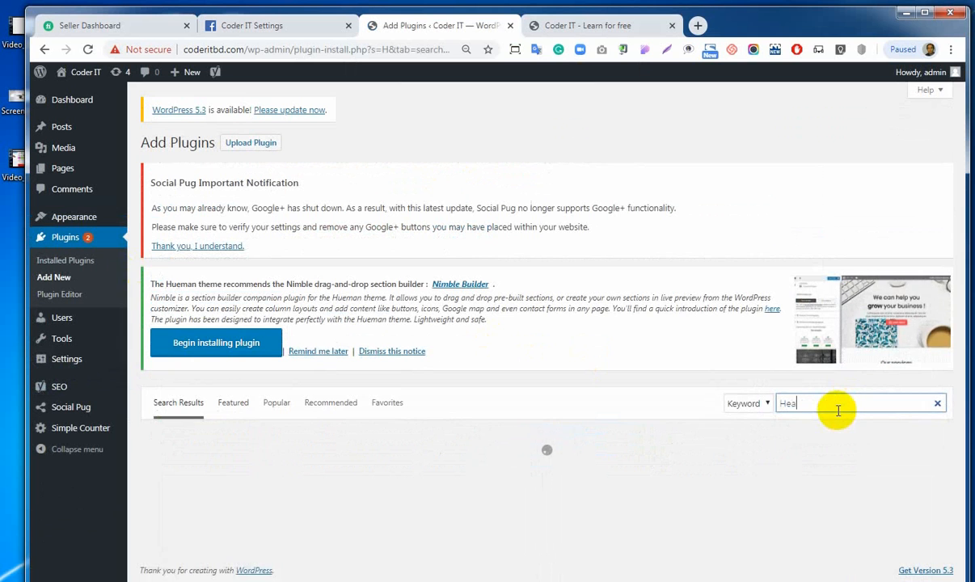
text(der a)
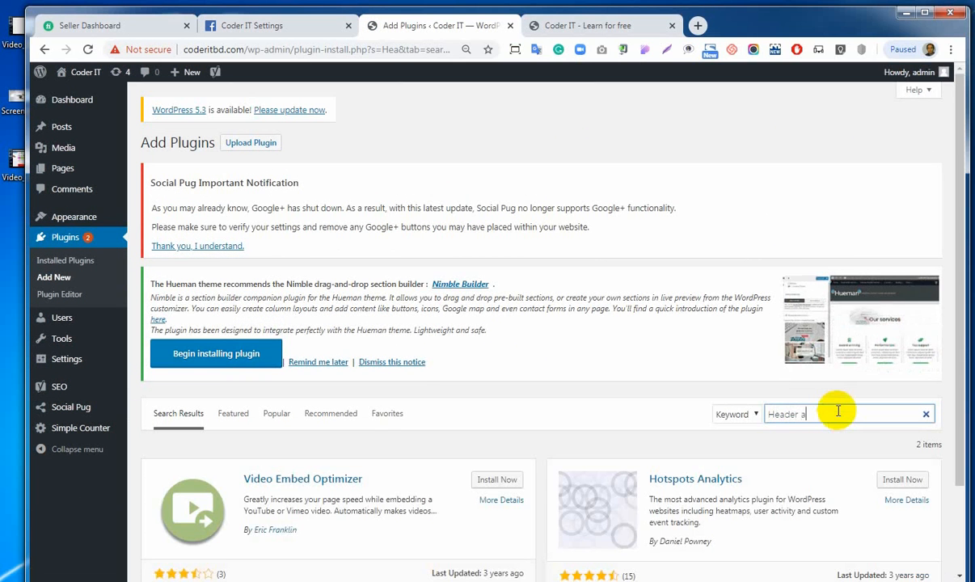
text(nd footer)
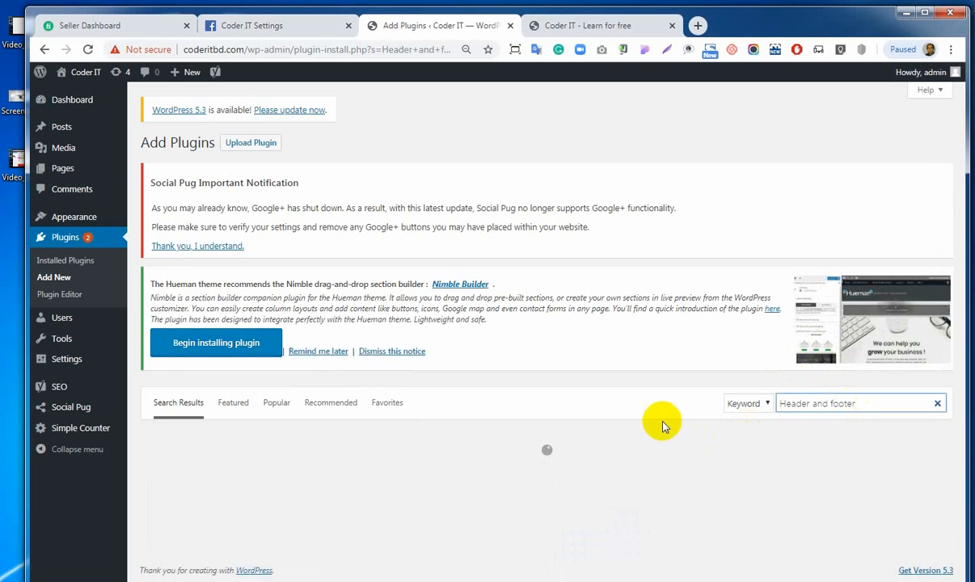
- Install and activate the Insert Headers and Footers plugin by WPBeginner
scroll(663, 426, down, 2)
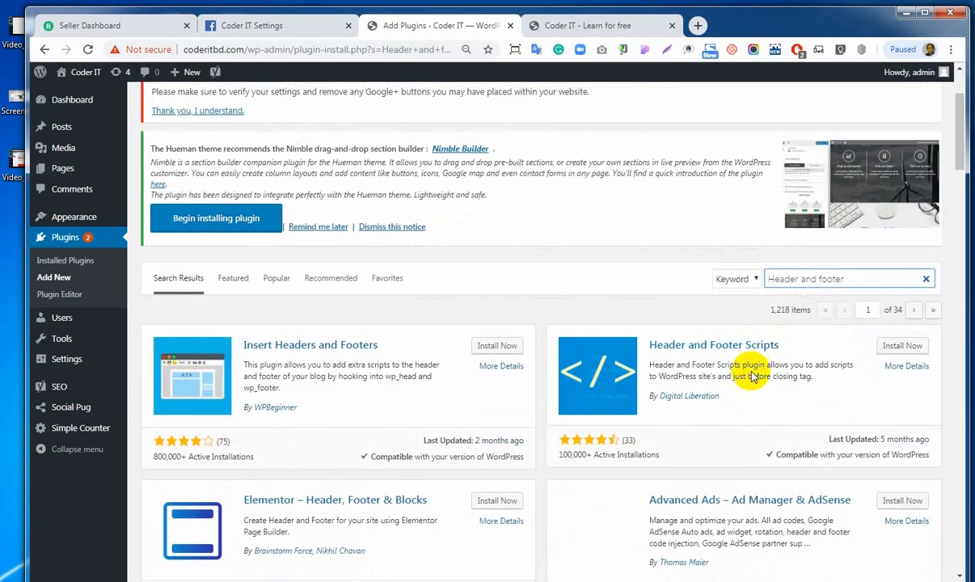
scroll(695, 387, down, 2)
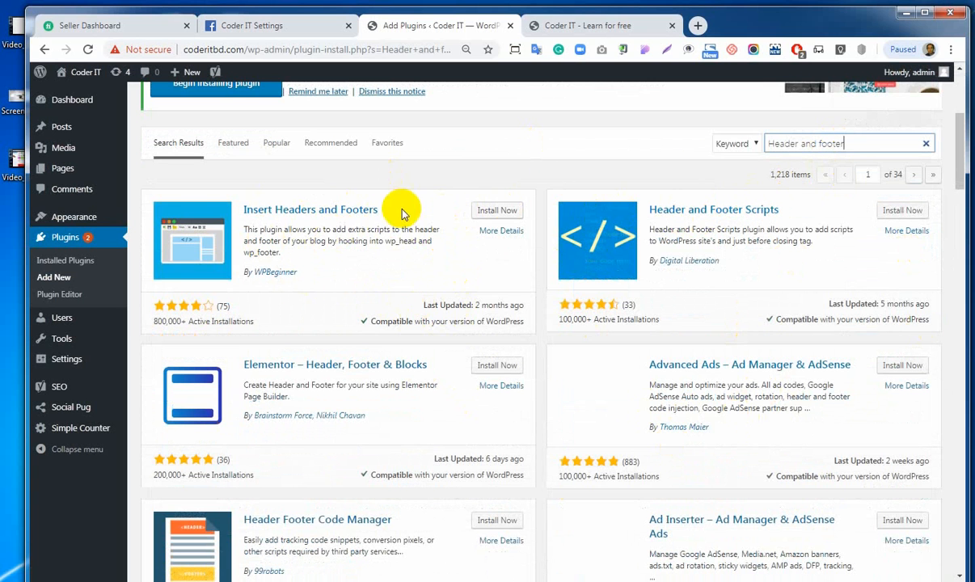
click(493, 211)
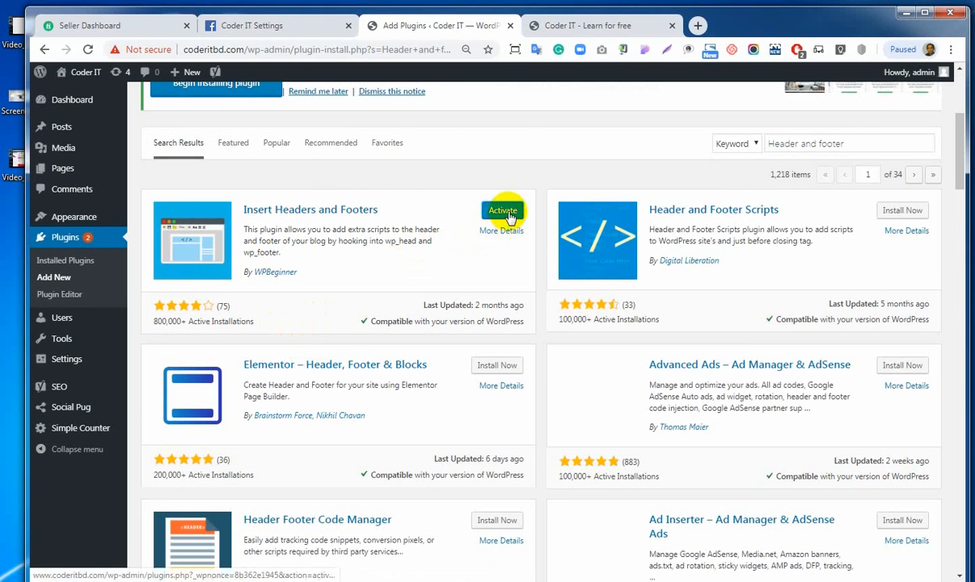
click(508, 213)
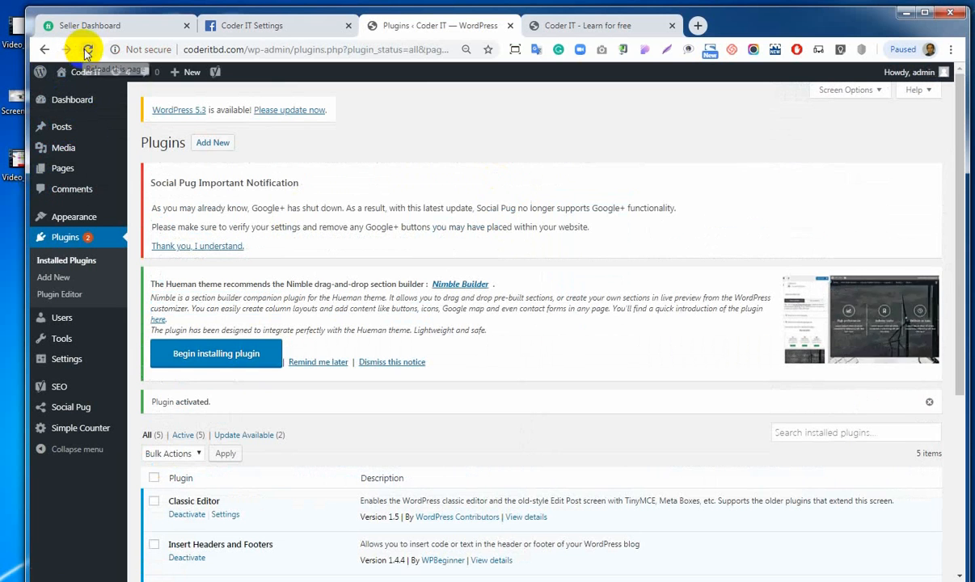
- Open the Insert Headers and Footers settings and paste the copied customer chat code into Scripts in Footer
click(92, 105)
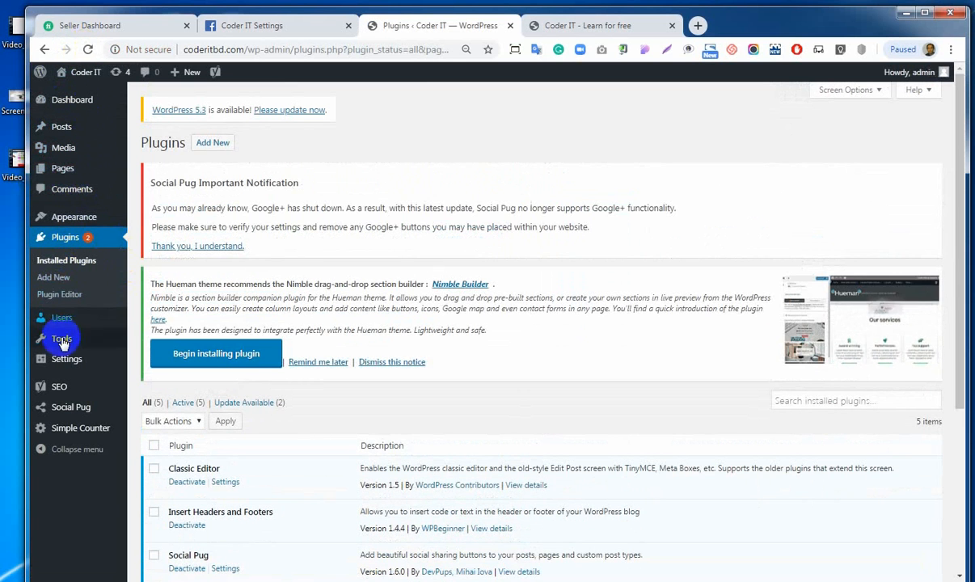
mouse_move(67, 361)
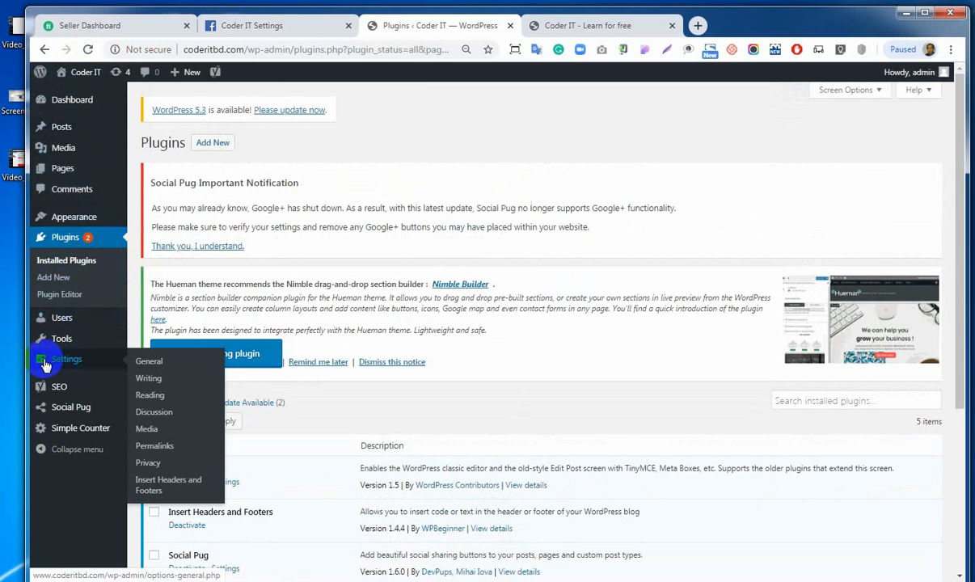
click(185, 487)
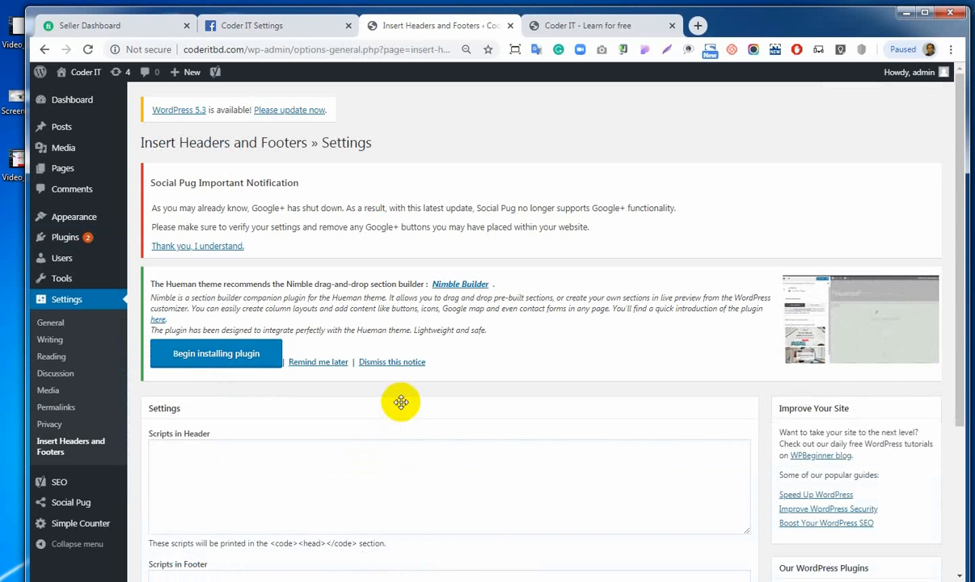
scroll(356, 412, down, 3)
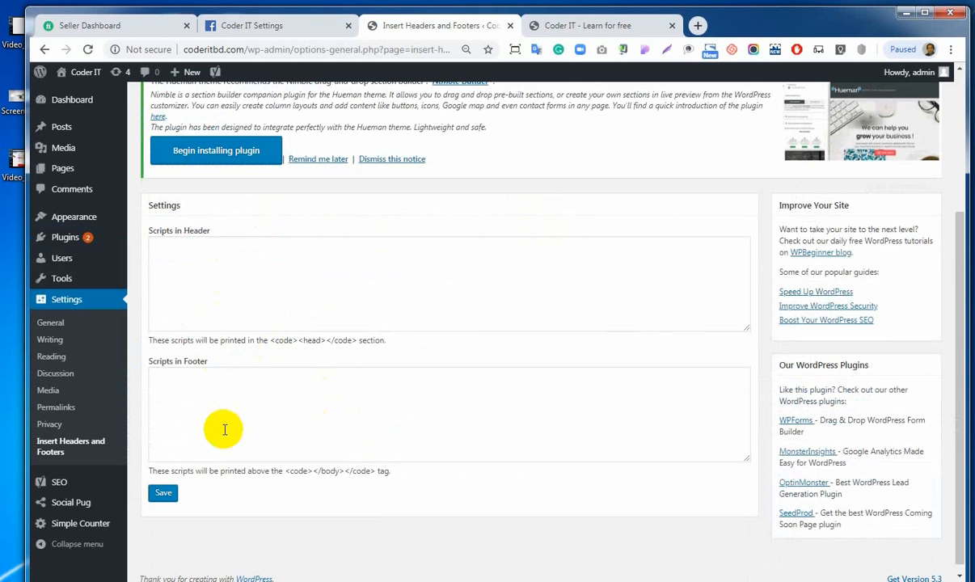
click(189, 398)
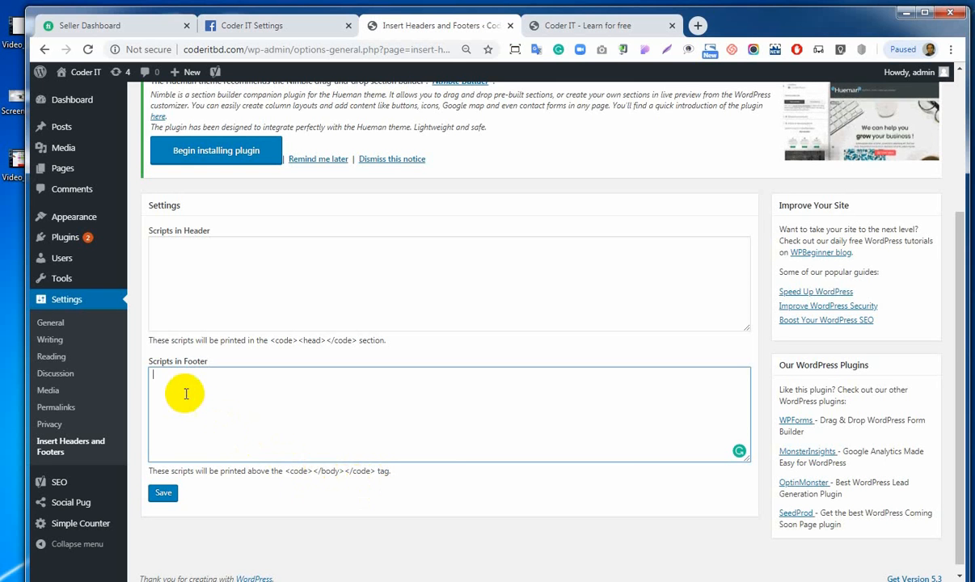
key(ctrl+v)
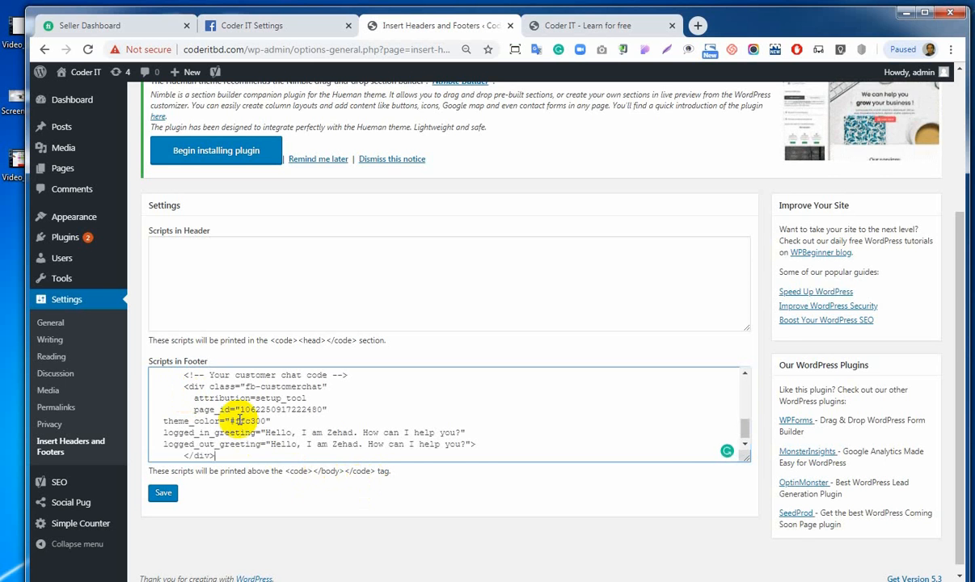
- Recheck the full code snippet and its placement instruction in Facebook's customer chat setup, then view the Coder IT homepage
click(272, 25)
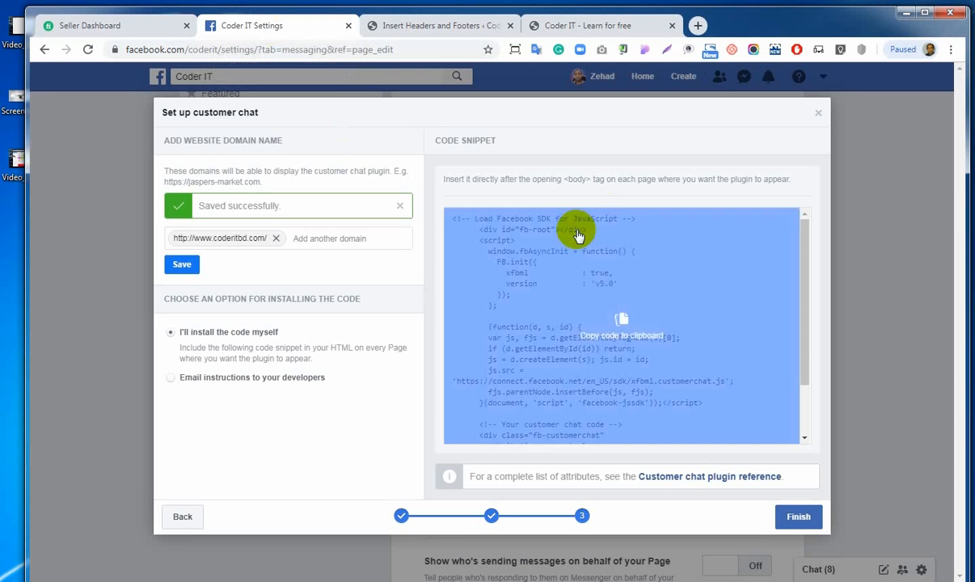
click(565, 224)
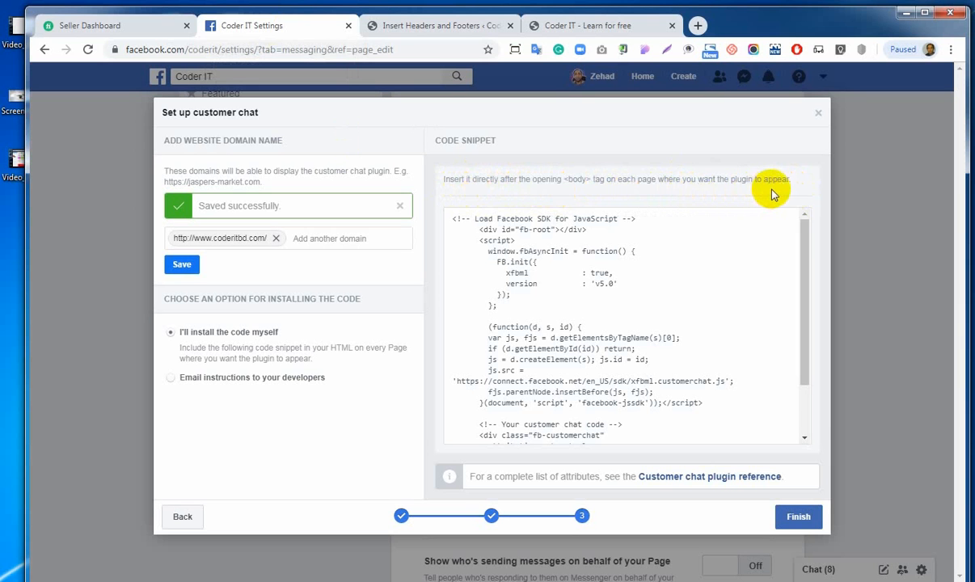
scroll(566, 369, down, 2)
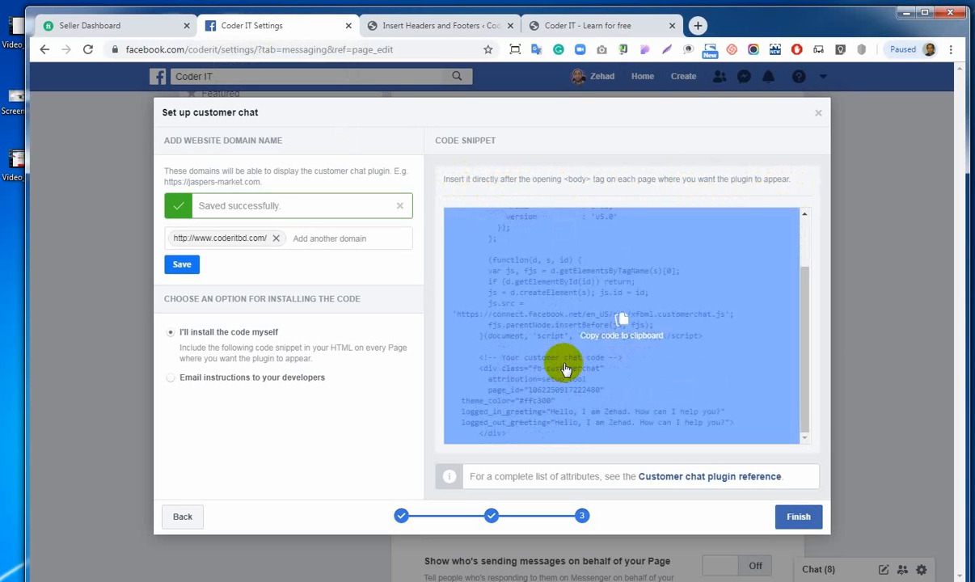
scroll(565, 369, up, 2)
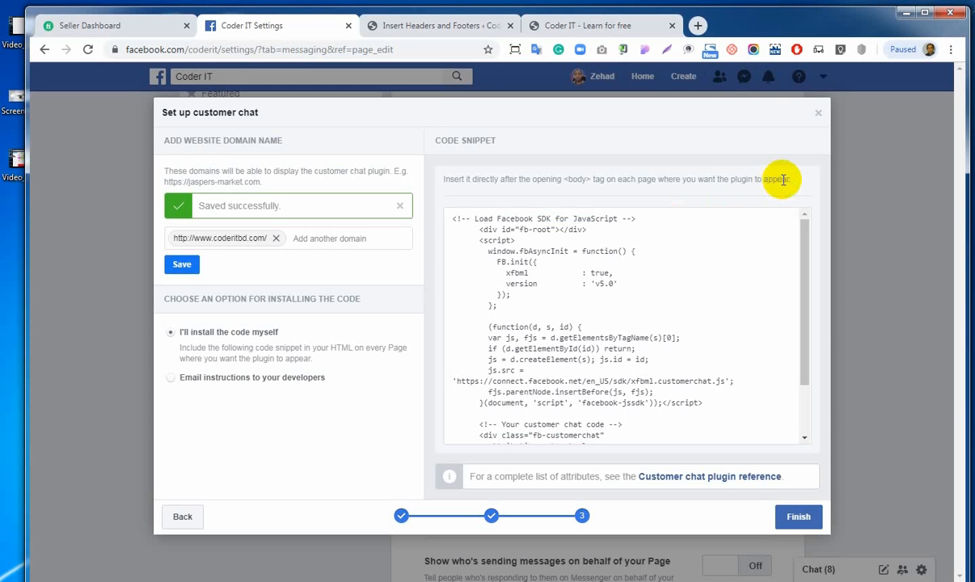
click(565, 25)
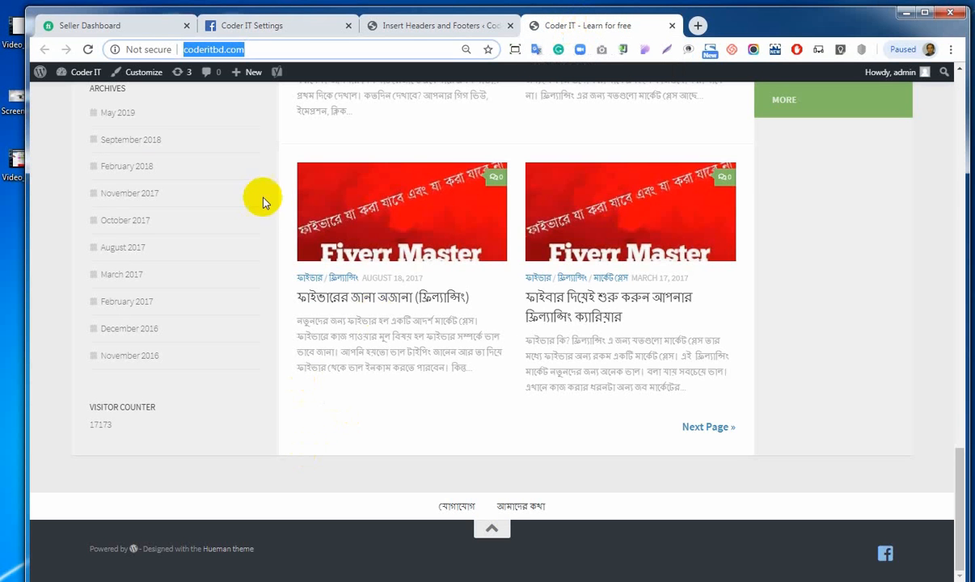
- Return to the Insert Headers and Footers settings, check the end of the pasted footer code, and save the settings
click(393, 26)
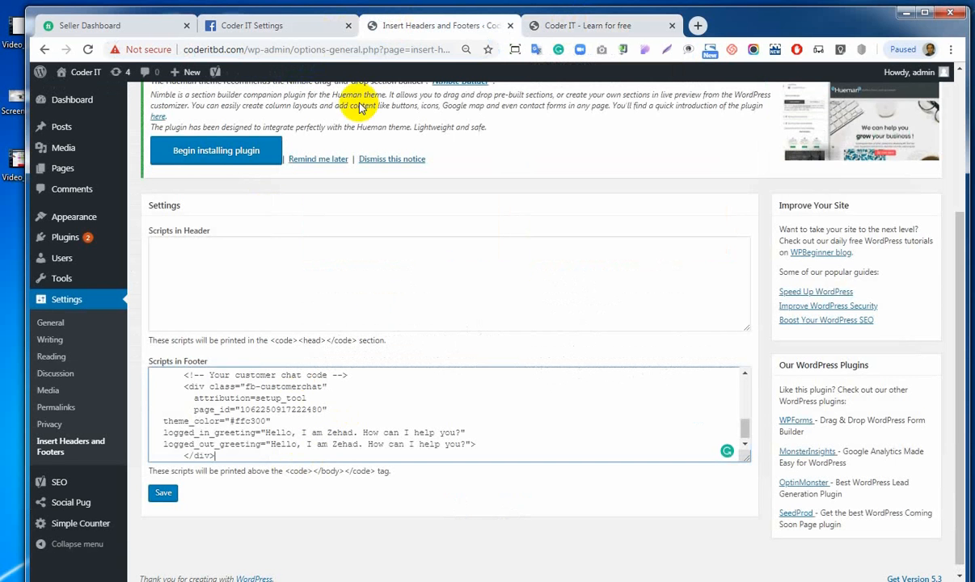
click(199, 454)
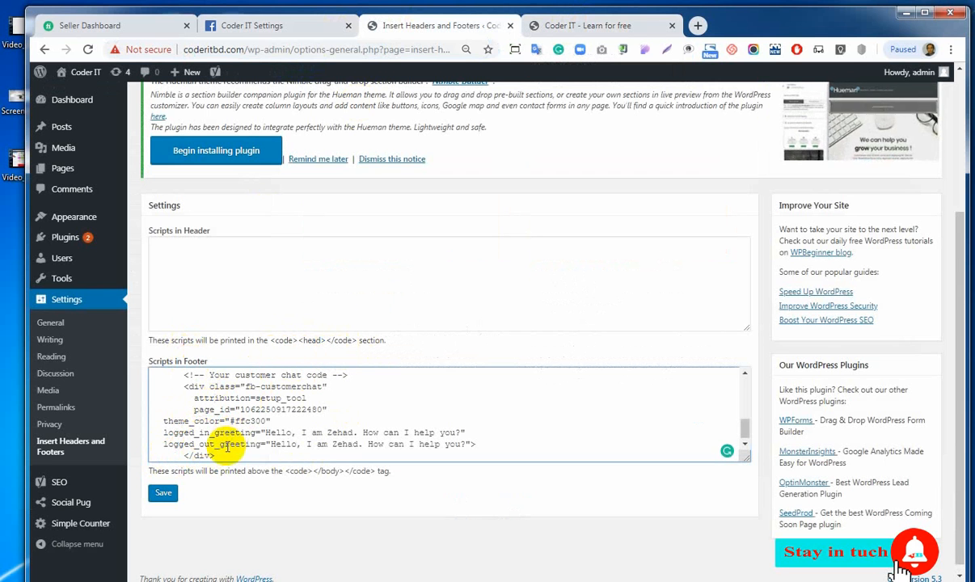
scroll(255, 402, down, 1)
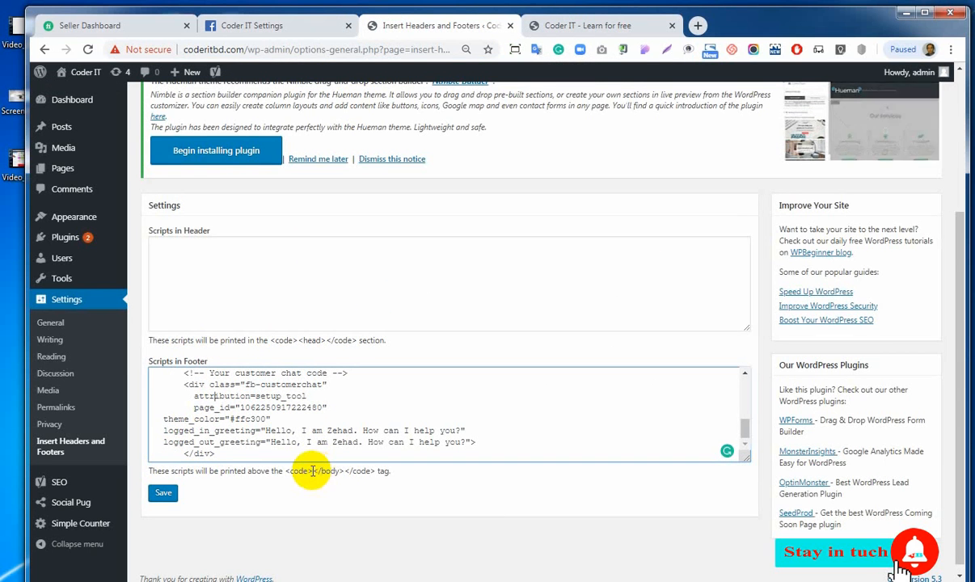
click(166, 492)
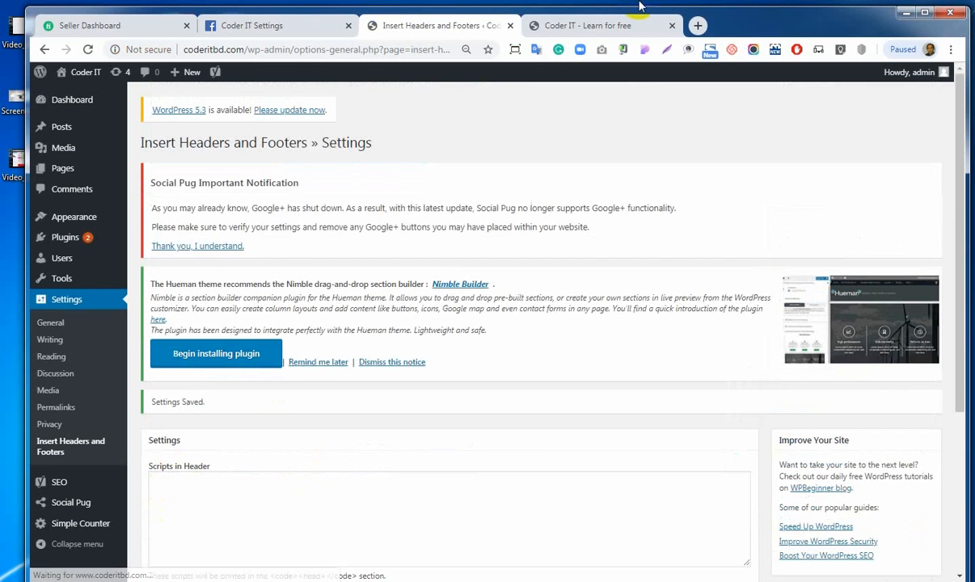
- Reload the coderitbd.com homepage and start a conversation in its Messenger chat widget with the signed-in Facebook account
click(608, 25)
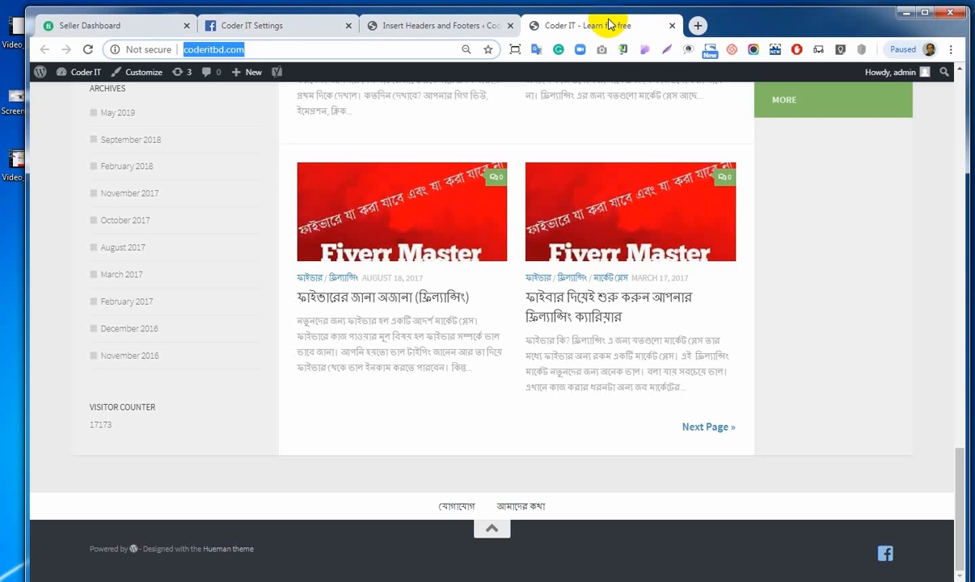
click(87, 50)
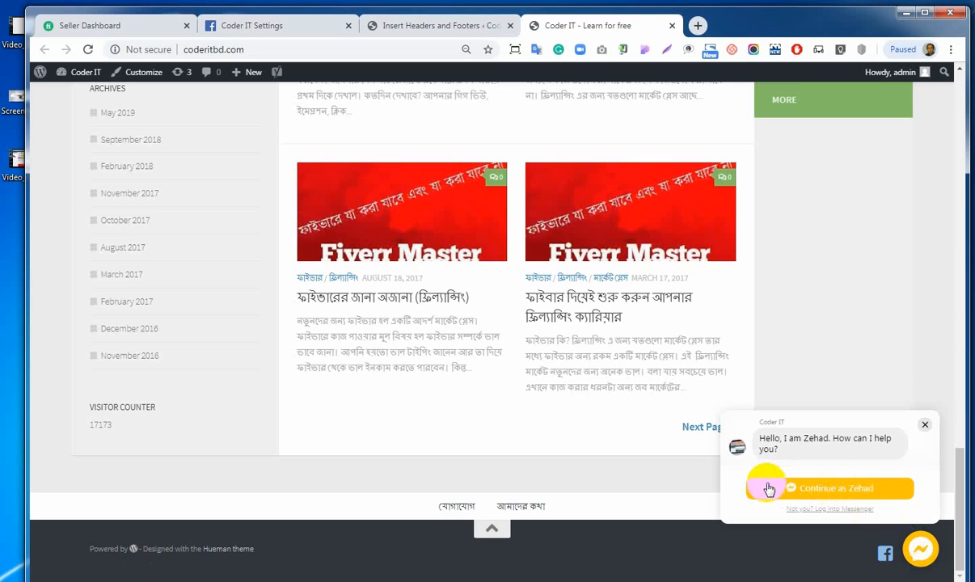
click(867, 494)
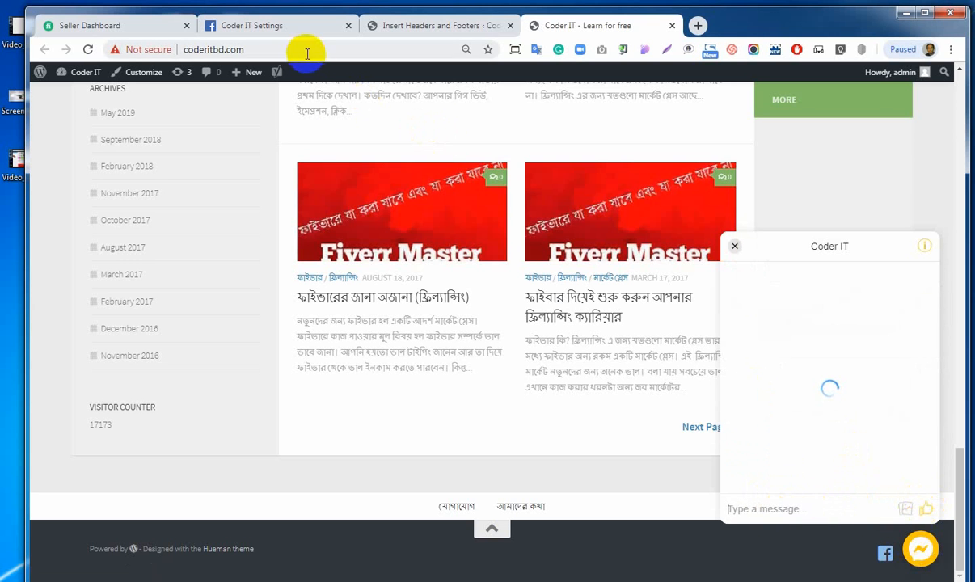
- Switch back to the Coder IT page settings on Facebook and finish the customer chat setup
click(234, 26)
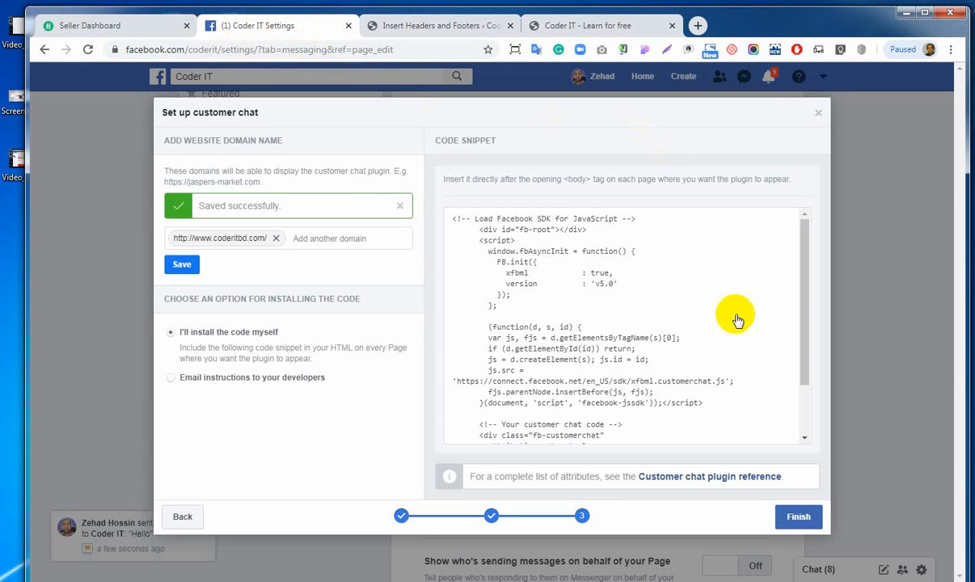
click(798, 518)
click(798, 517)
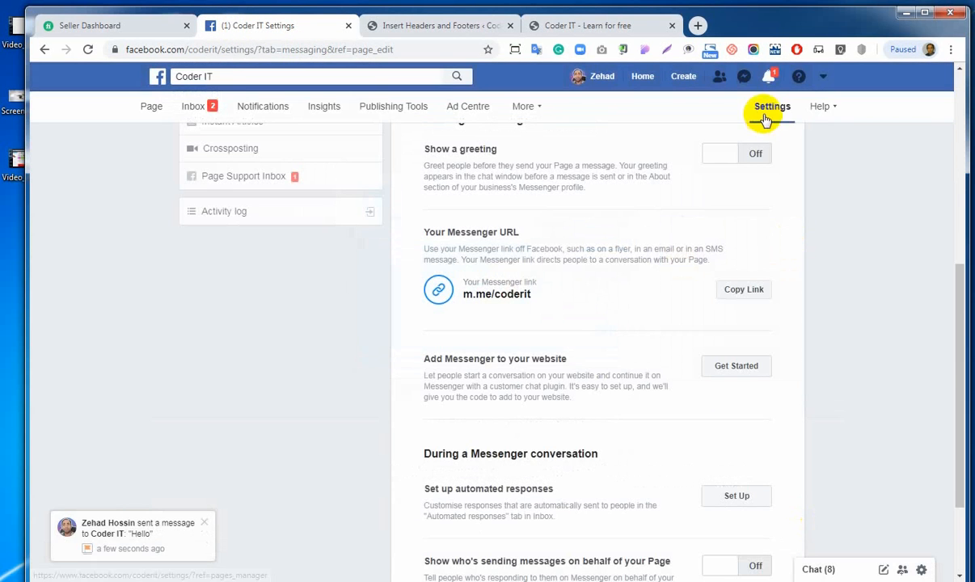
- Open the newest notification about a message to Coder IT and view the latest messages of that conversation in the page inbox
click(772, 80)
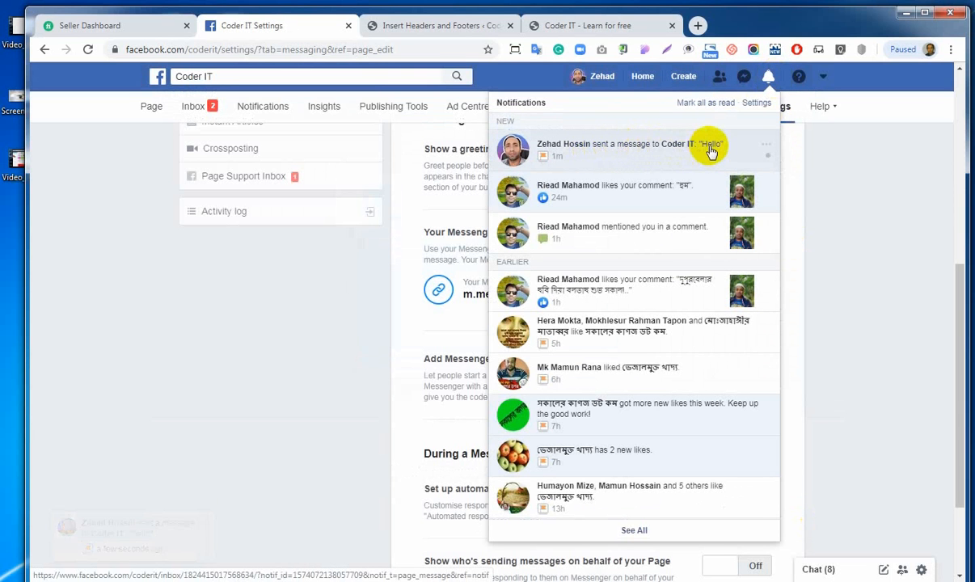
click(624, 144)
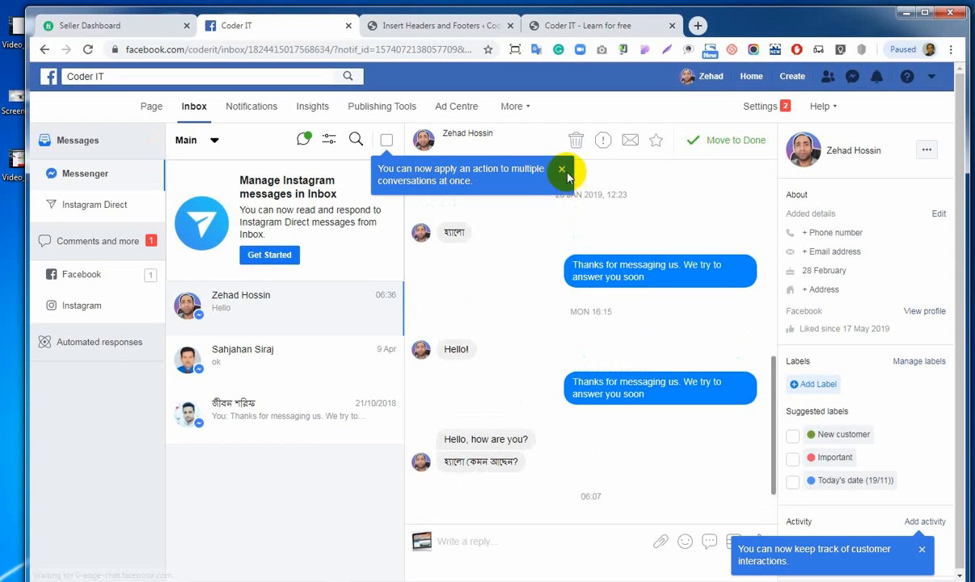
scroll(526, 440, down, 1)
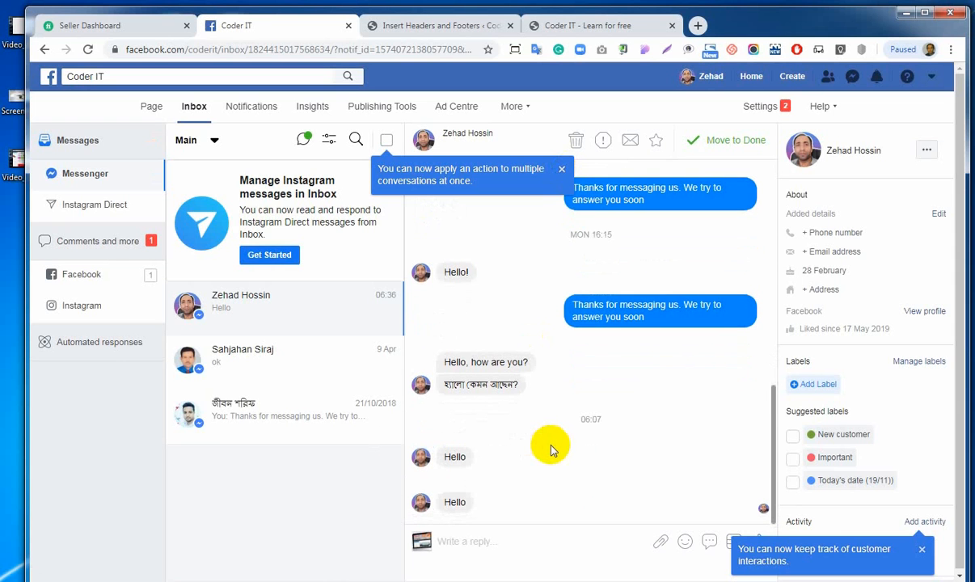